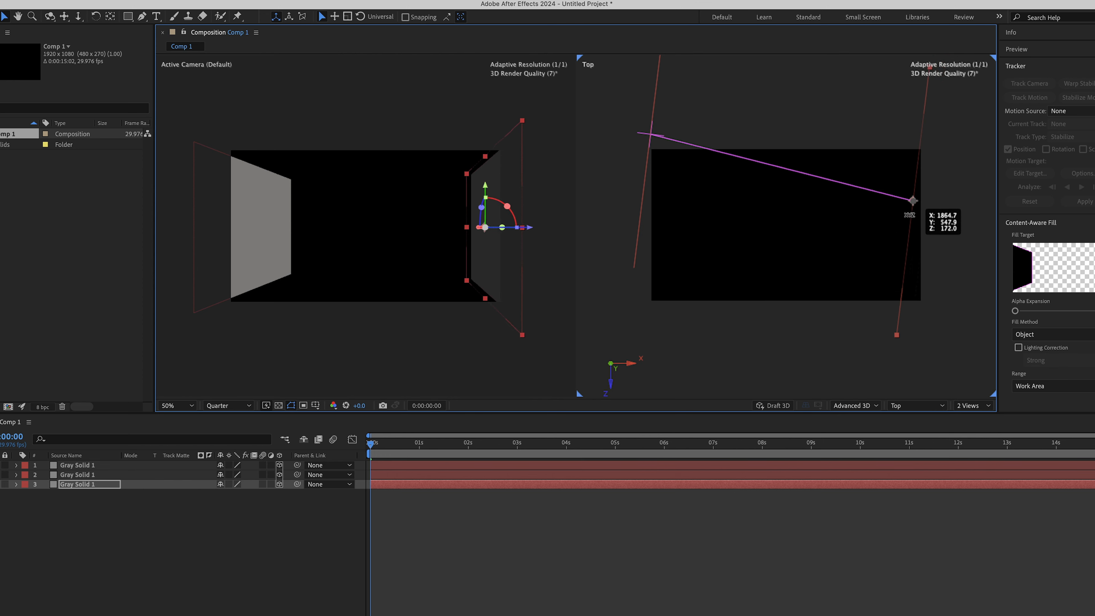
Place the second gray solid between the two side walls and rotate it to form the room's back wall.
{"action": "left_click", "coordinate": [70, 475]}
{"action": "left_click_drag", "start_coordinate": [264, 227], "coordinate": [321, 250]}
{"action": "key", "text": "super+z"}
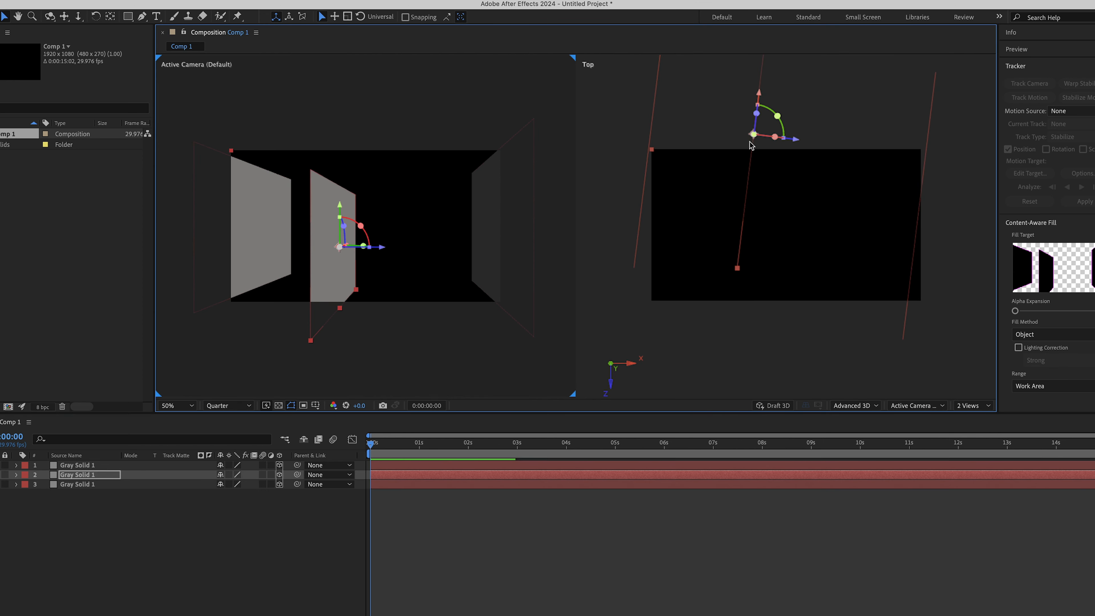
{"action": "left_click_drag", "start_coordinate": [775, 137], "coordinate": [806, 89]}
{"action": "key", "text": "super+z"}
{"action": "scroll", "coordinate": [805, 91], "scroll_direction": "down", "scroll_amount": 2}
{"action": "left_click_drag", "start_coordinate": [797, 157], "coordinate": [794, 137]}
{"action": "left_click", "coordinate": [747, 330]}
{"action": "left_click_drag", "start_coordinate": [392, 256], "coordinate": [391, 258]}
{"action": "left_click", "coordinate": [242, 492]}
Reposition the left wall solid in the top view so it lines up with the back wall's end.
{"action": "left_click", "coordinate": [720, 159]}
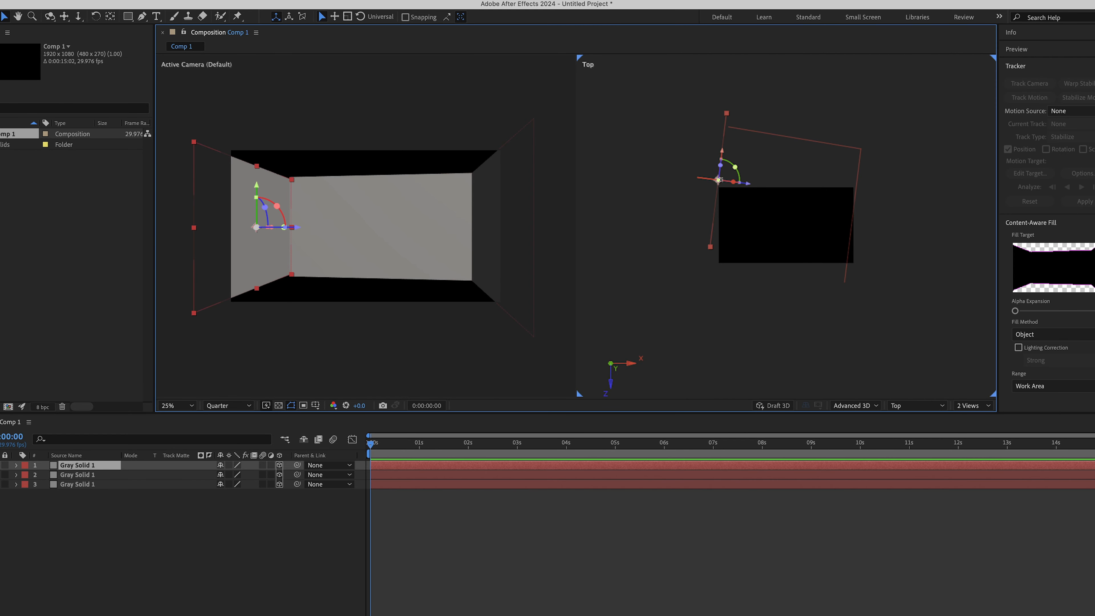
{"action": "scroll", "coordinate": [652, 138], "scroll_direction": "up", "scroll_amount": 3}
{"action": "left_click_drag", "start_coordinate": [651, 134], "coordinate": [652, 150]}
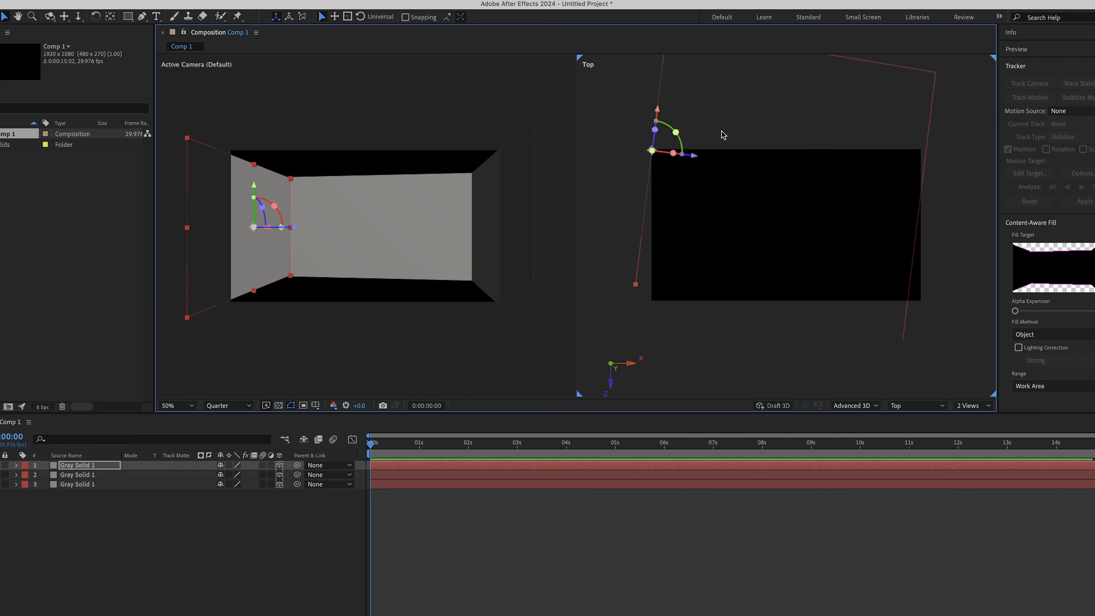
{"action": "scroll", "coordinate": [724, 136], "scroll_direction": "down", "scroll_amount": 3}
{"action": "left_click_drag", "start_coordinate": [744, 158], "coordinate": [746, 178]}
{"action": "scroll", "coordinate": [746, 179], "scroll_direction": "up", "scroll_amount": 3}
{"action": "left_click_drag", "start_coordinate": [654, 190], "coordinate": [656, 200]}
{"action": "left_click", "coordinate": [988, 285]}
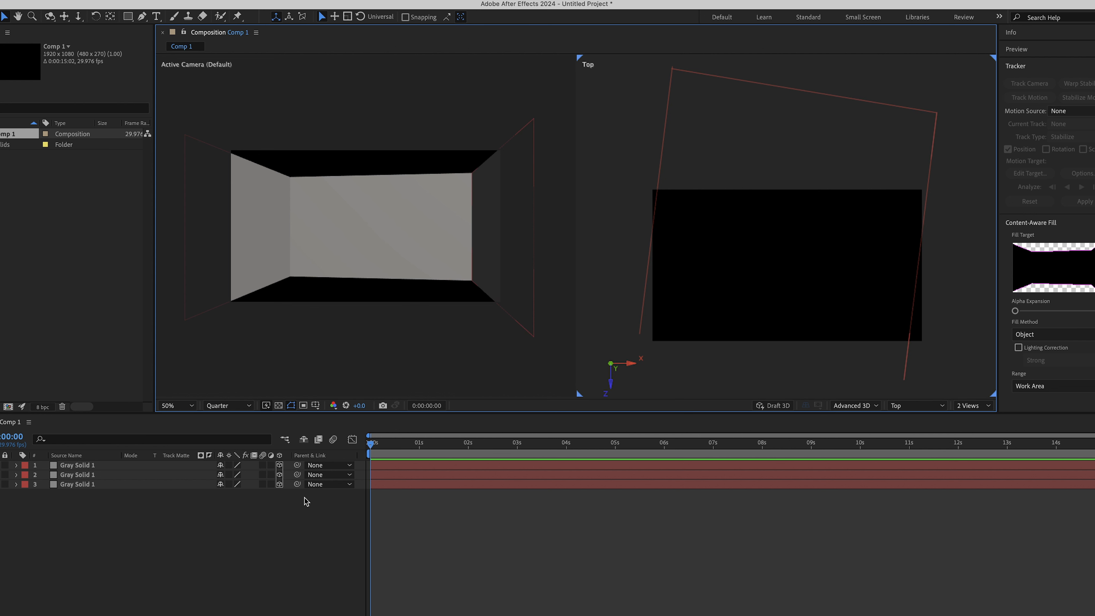
Add a white spot light with 100% intensity, 128° cone angle and 50% cone feather, and aim it at the left part of the room.
{"action": "left_click", "coordinate": [266, 521]}
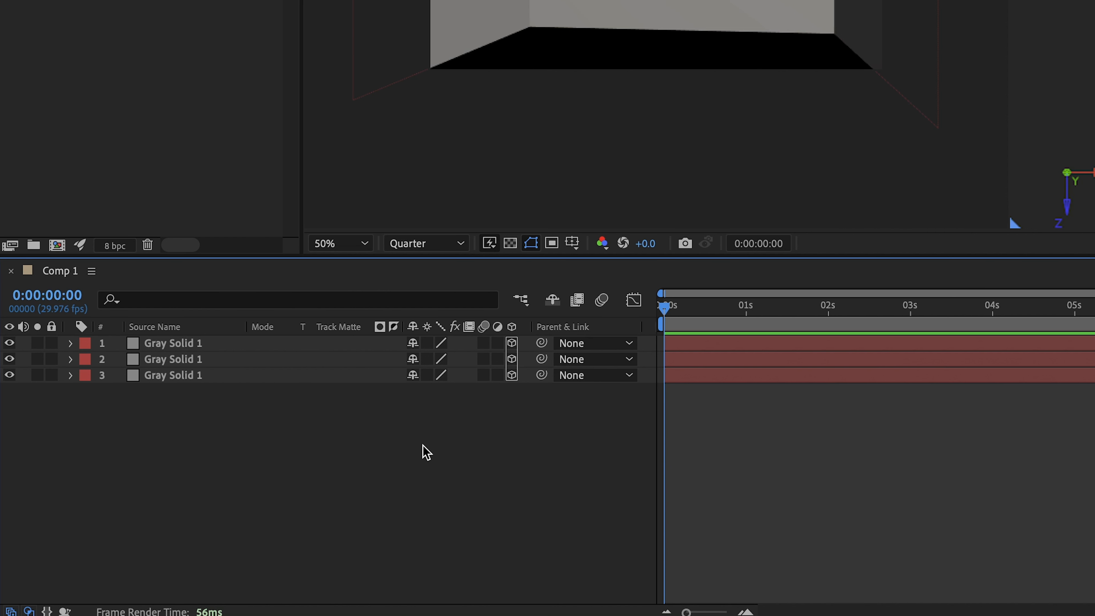
{"action": "right_click", "coordinate": [426, 452]}
{"action": "mouse_move", "coordinate": [534, 374]}
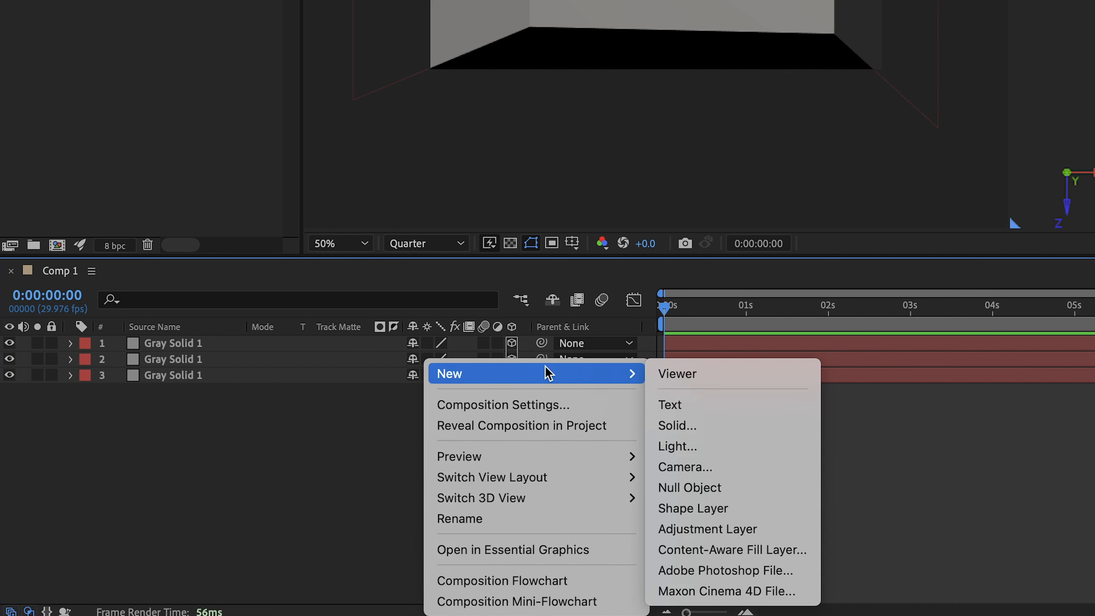
{"action": "left_click", "coordinate": [701, 449]}
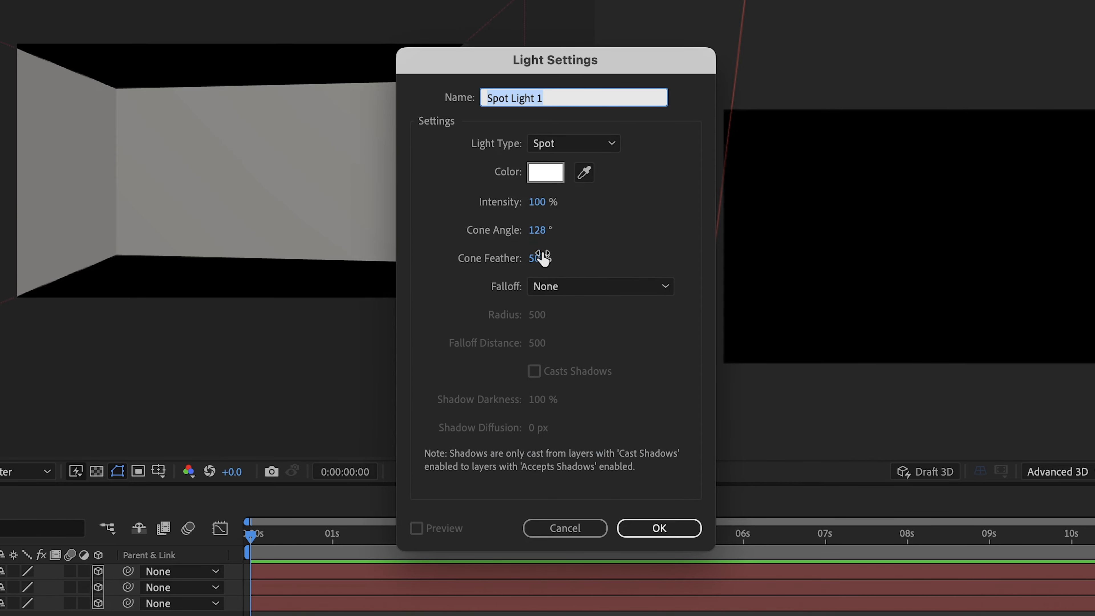
{"action": "left_click", "coordinate": [643, 524]}
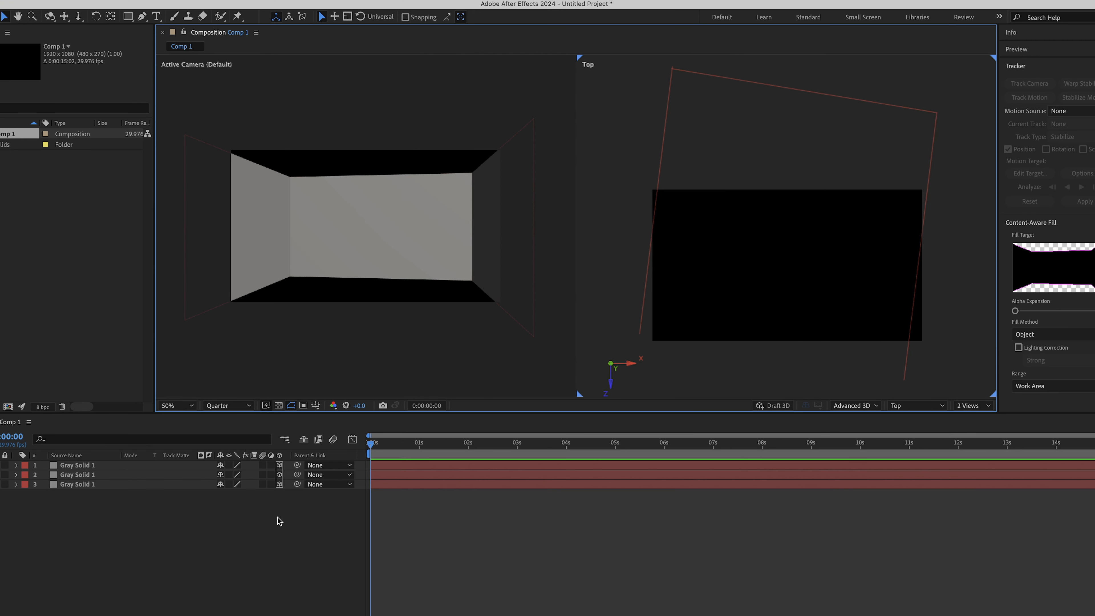
{"action": "left_click", "coordinate": [279, 521]}
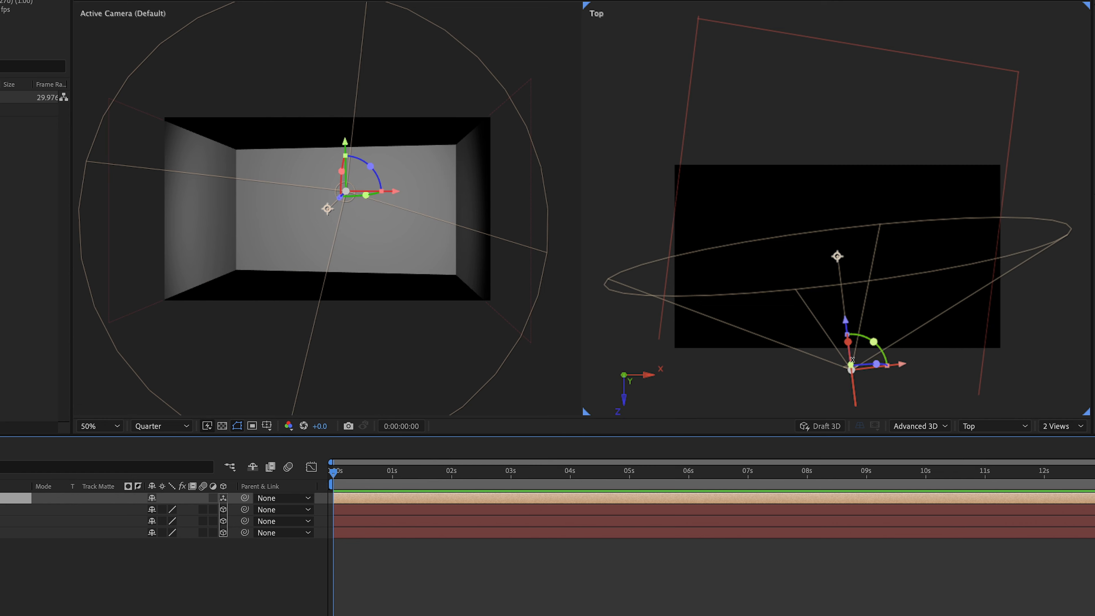
{"action": "left_click_drag", "start_coordinate": [856, 371], "coordinate": [954, 347]}
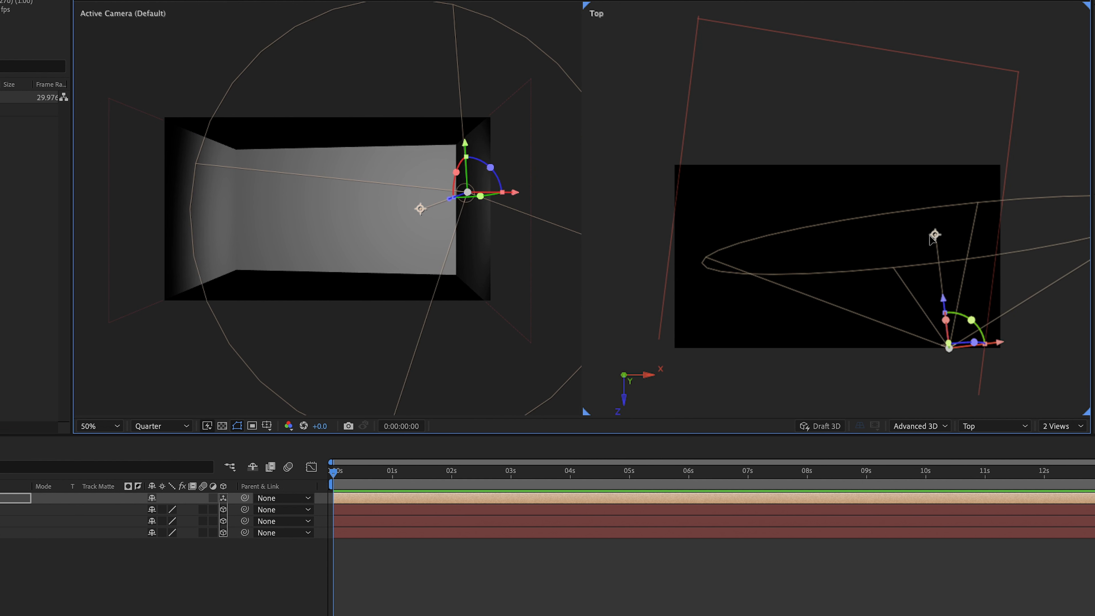
{"action": "left_click_drag", "start_coordinate": [932, 239], "coordinate": [902, 235]}
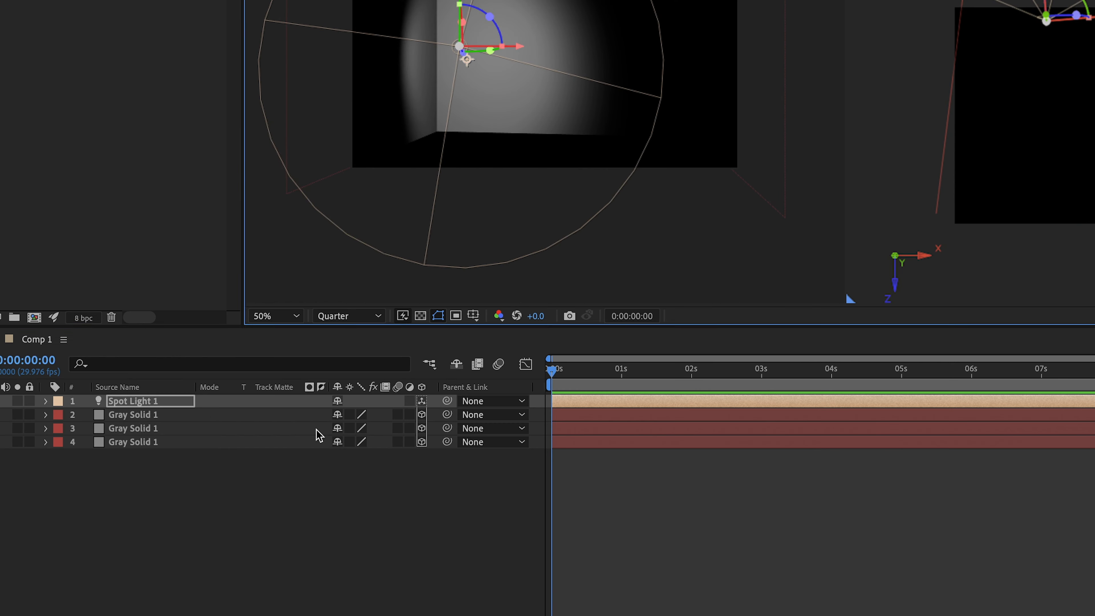
Add a red spot light with 100% intensity and a 128° cone angle, and position it facing the right wall.
{"action": "right_click", "coordinate": [131, 530]}
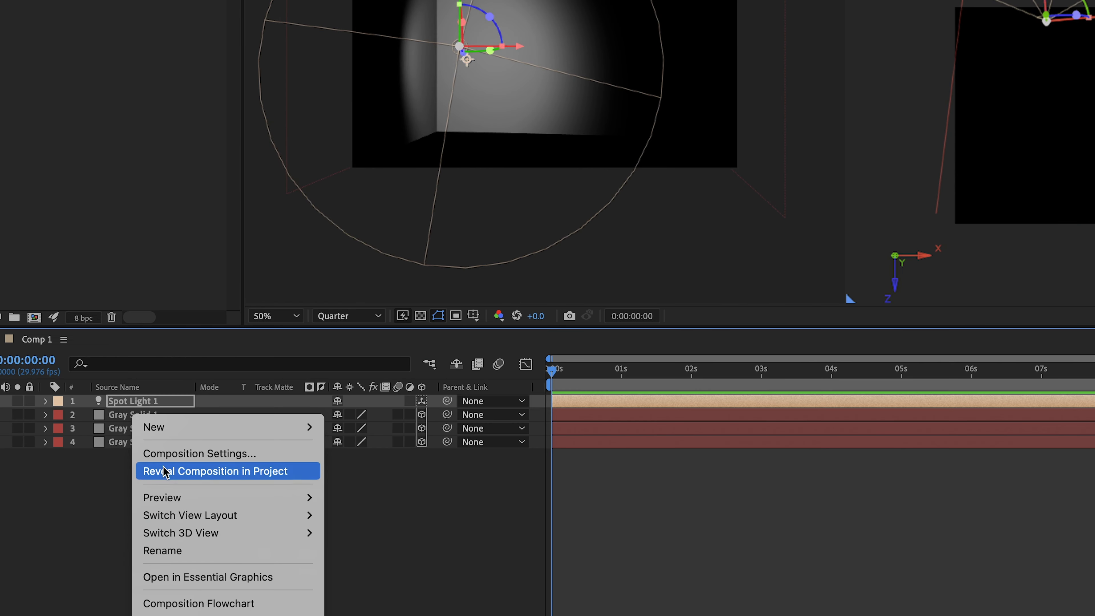
{"action": "mouse_move", "coordinate": [159, 428]}
{"action": "left_click", "coordinate": [397, 488]}
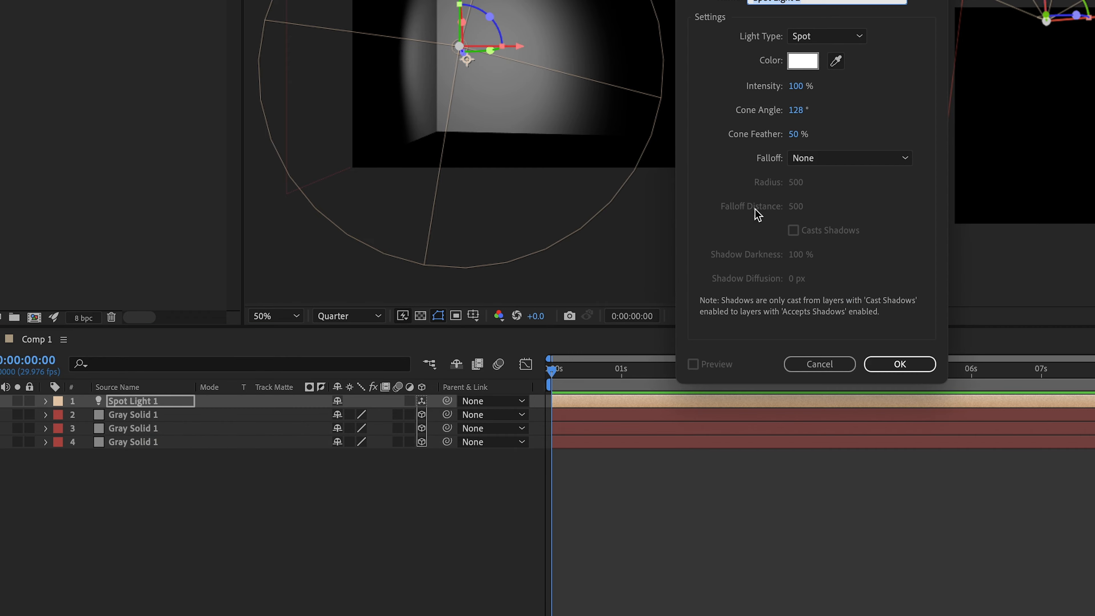
{"action": "left_click", "coordinate": [802, 62]}
{"action": "key", "text": "Return"}
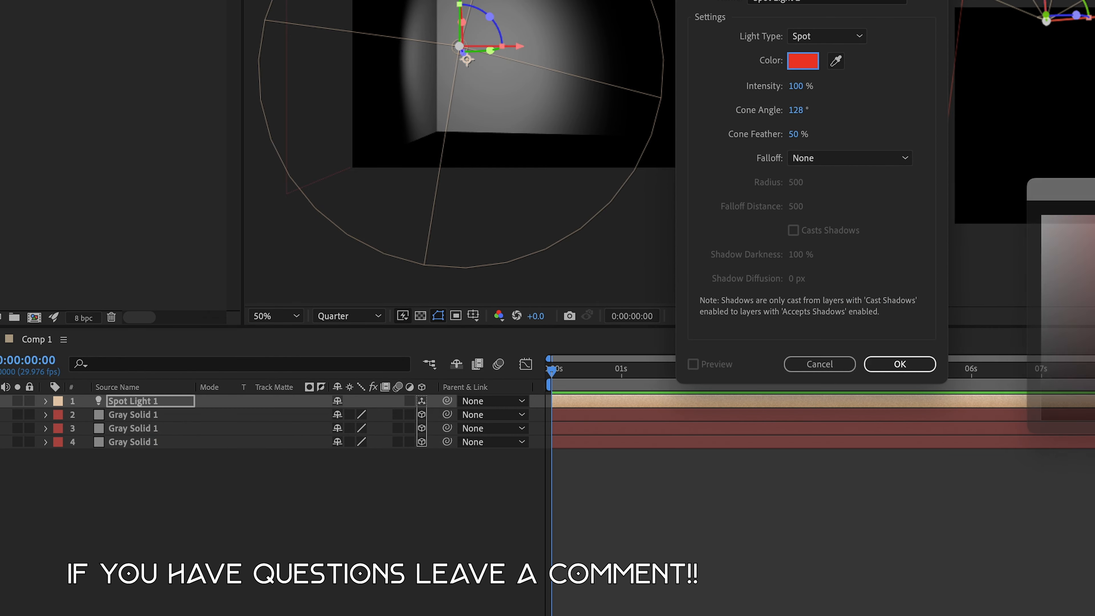
{"action": "left_click", "coordinate": [901, 365]}
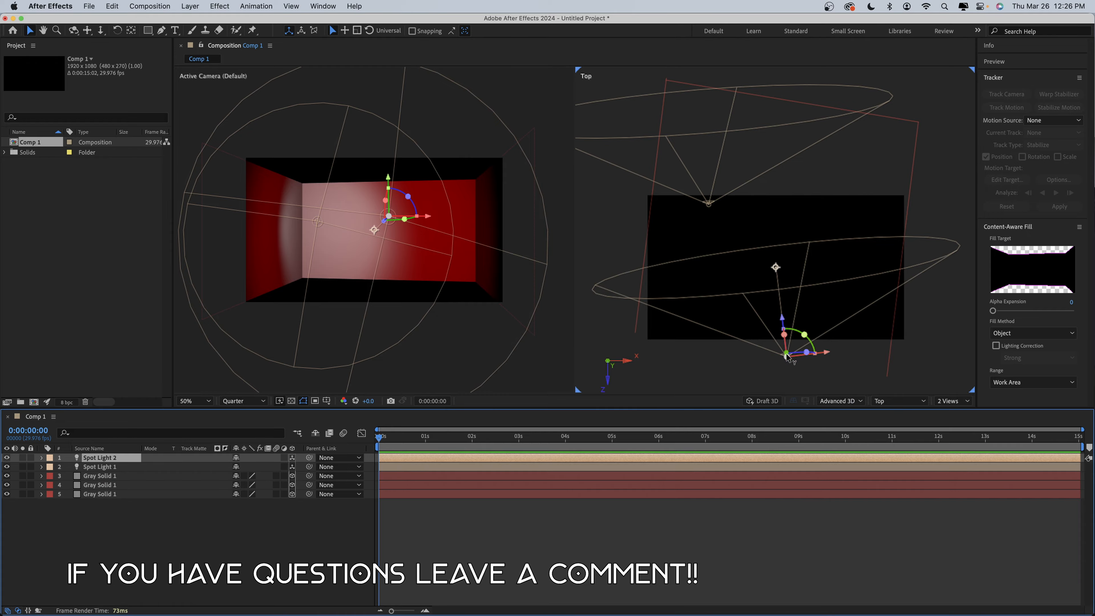
{"action": "left_click_drag", "start_coordinate": [788, 356], "coordinate": [807, 302]}
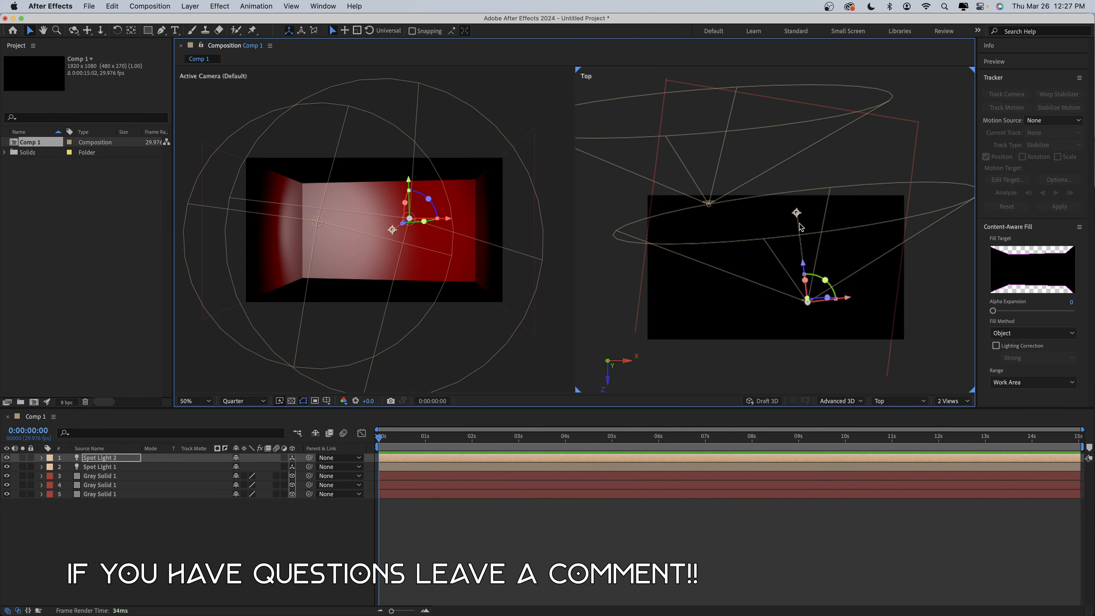
{"action": "left_click_drag", "start_coordinate": [800, 228], "coordinate": [860, 214]}
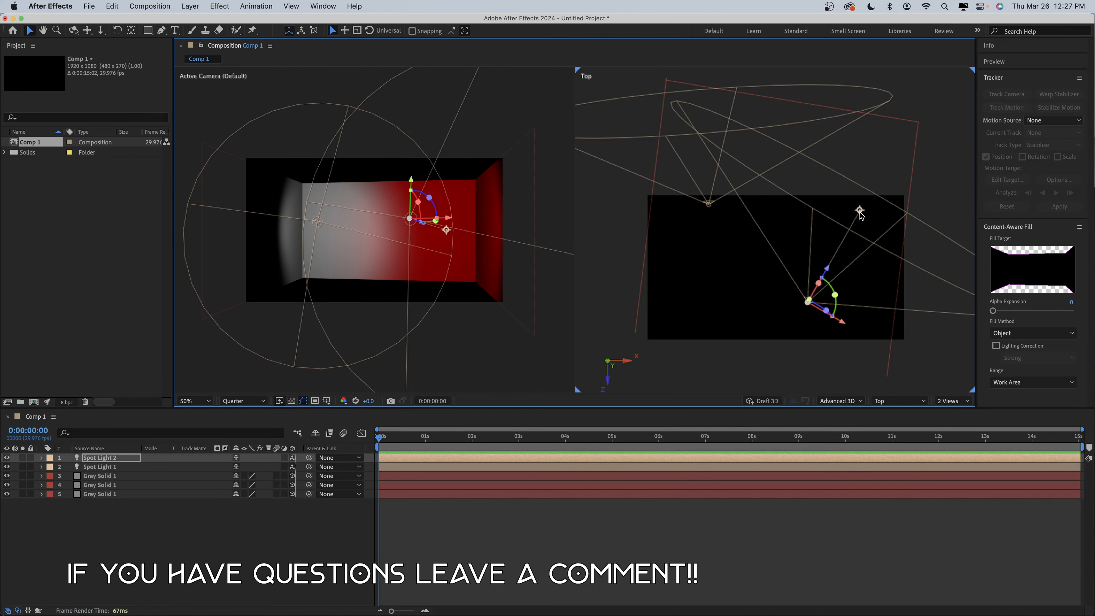
Try adding a white ambient light at about 13% intensity and undo its creation.
{"action": "right_click", "coordinate": [216, 548]}
{"action": "mouse_move", "coordinate": [259, 471]}
{"action": "left_click", "coordinate": [391, 517]}
{"action": "left_click", "coordinate": [562, 215]}
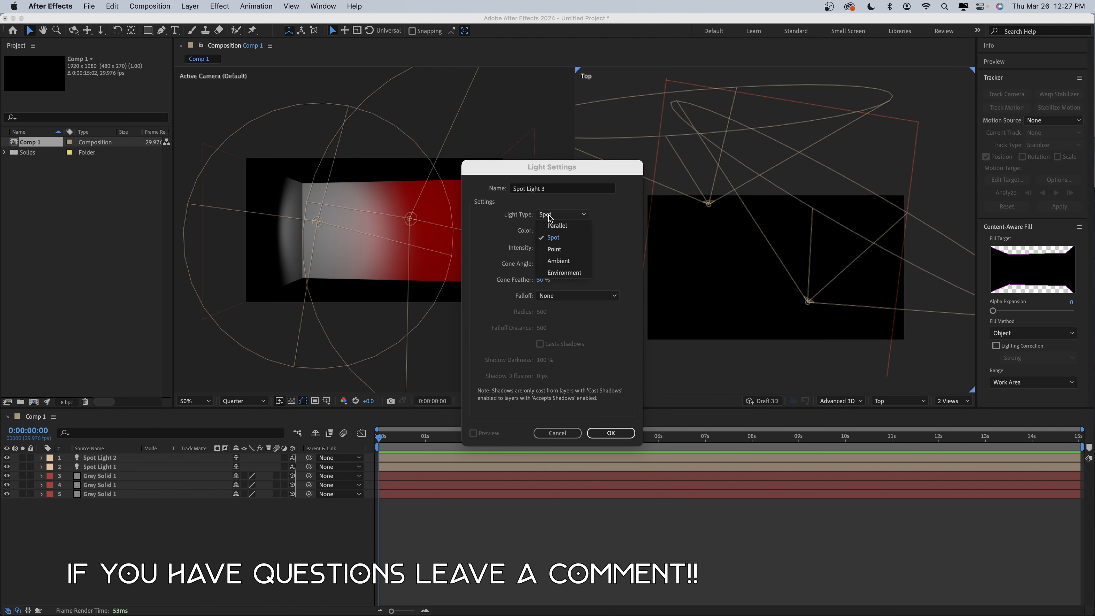
{"action": "left_click", "coordinate": [555, 263]}
{"action": "left_click", "coordinate": [546, 231]}
{"action": "left_click_drag", "start_coordinate": [724, 349], "coordinate": [694, 333]}
{"action": "left_click", "coordinate": [939, 335]}
{"action": "left_click_drag", "start_coordinate": [540, 248], "coordinate": [487, 251]}
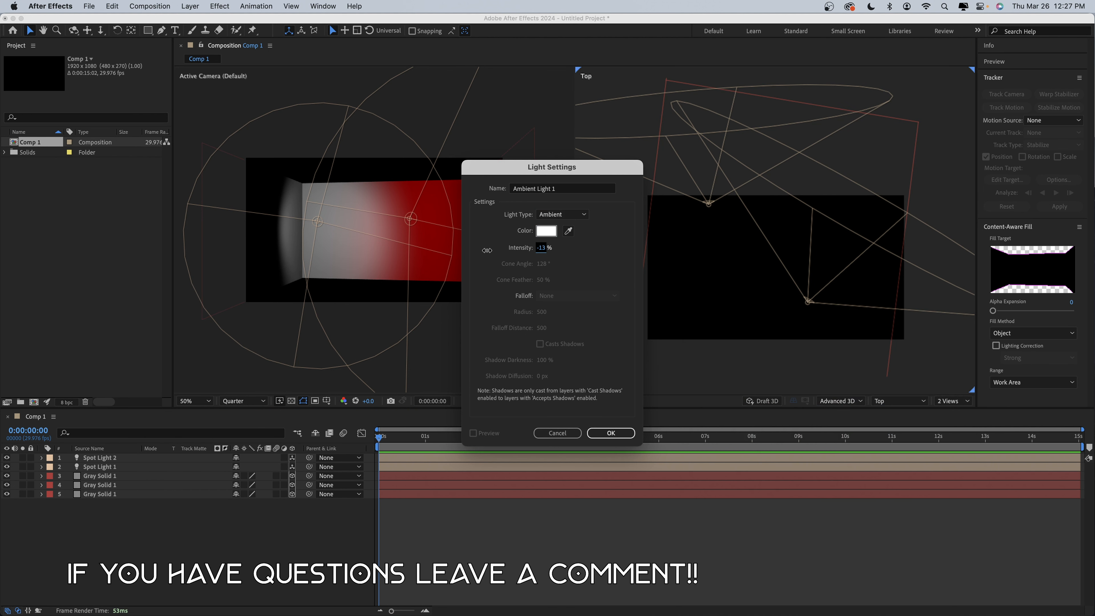
{"action": "left_click", "coordinate": [599, 432]}
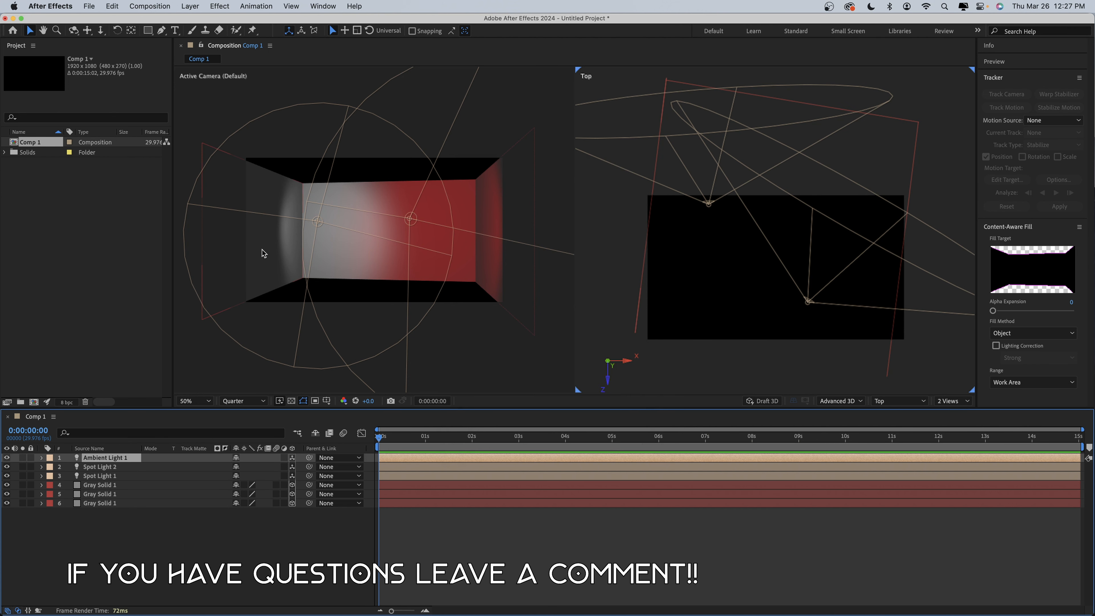
{"action": "left_click", "coordinate": [179, 566]}
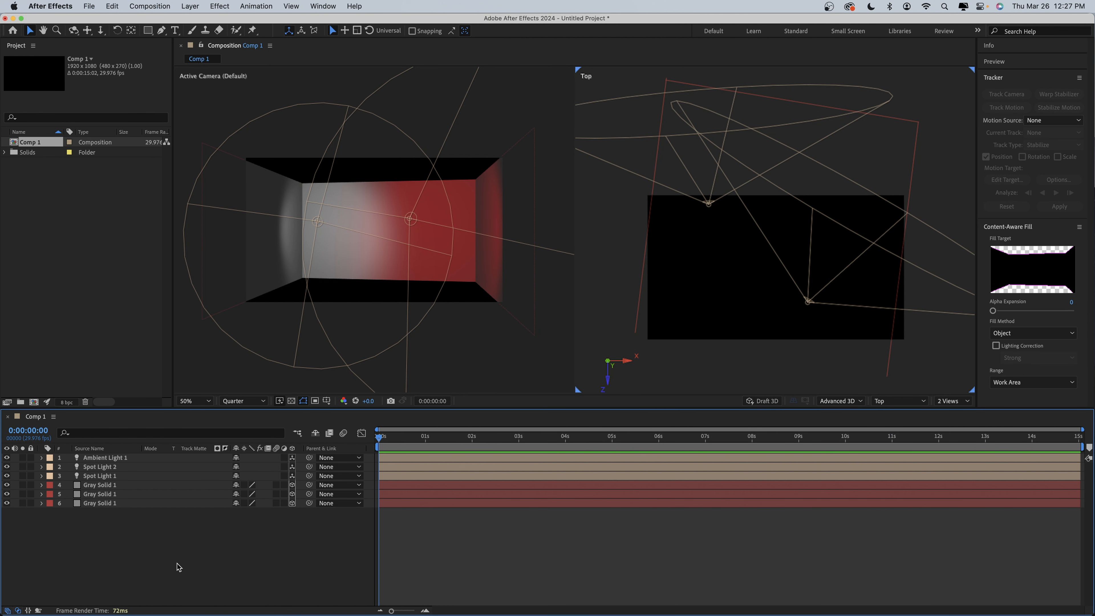
{"action": "key", "text": "super+z"}
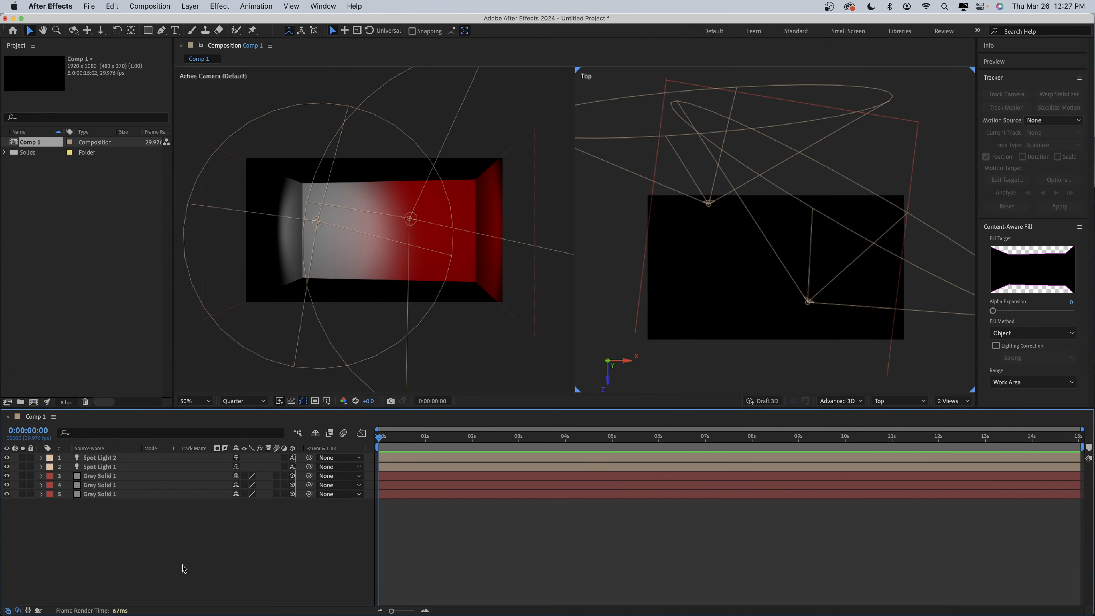
Create a text layer reading "Bean" in the composition.
{"action": "right_click", "coordinate": [133, 531]}
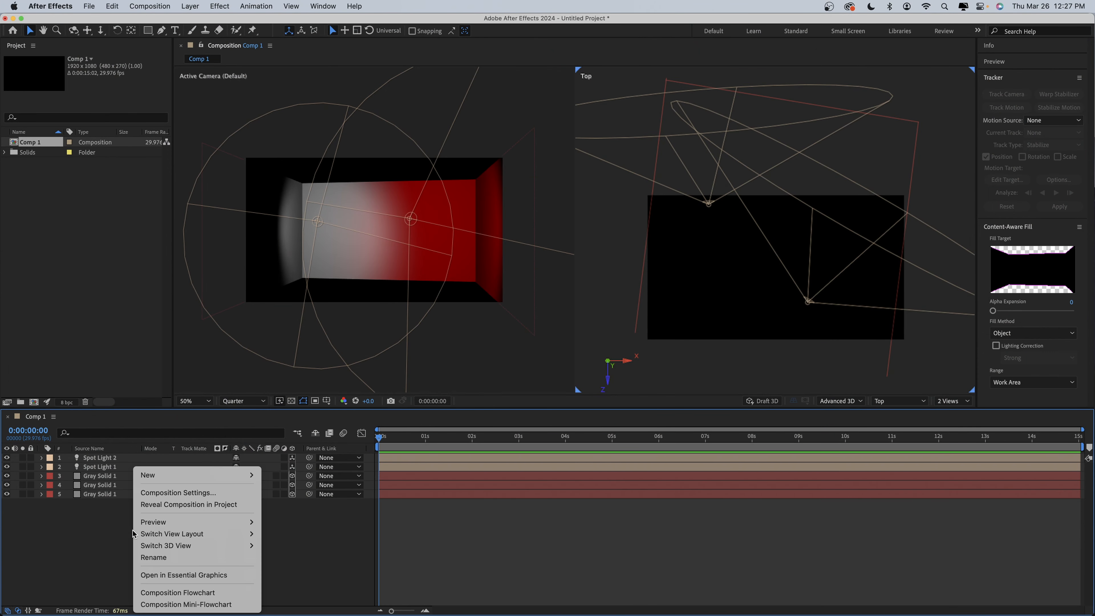
{"action": "mouse_move", "coordinate": [159, 478]}
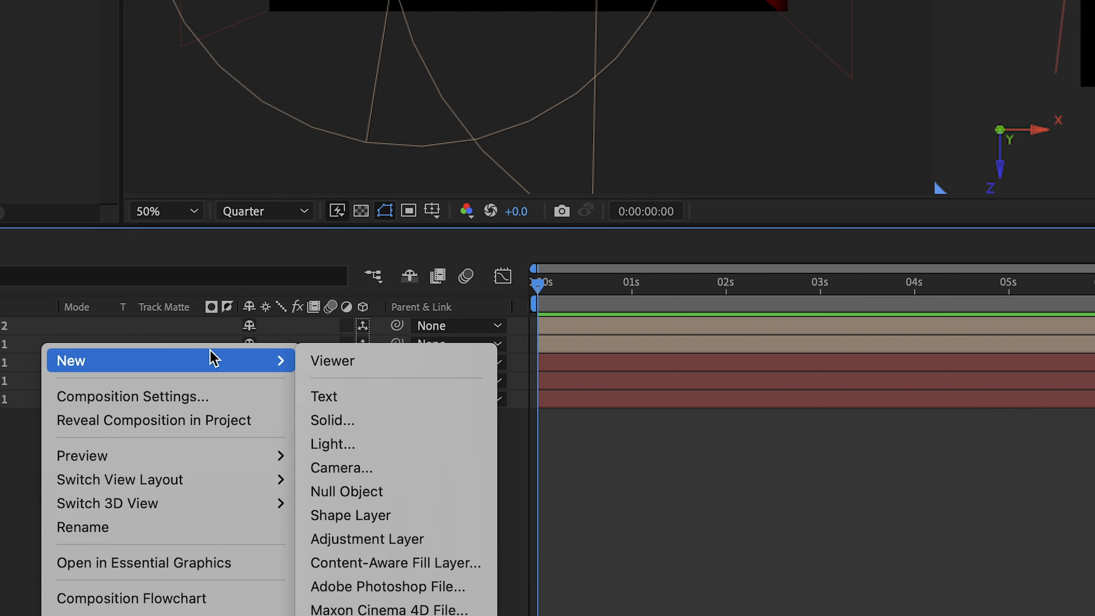
{"action": "left_click", "coordinate": [386, 397]}
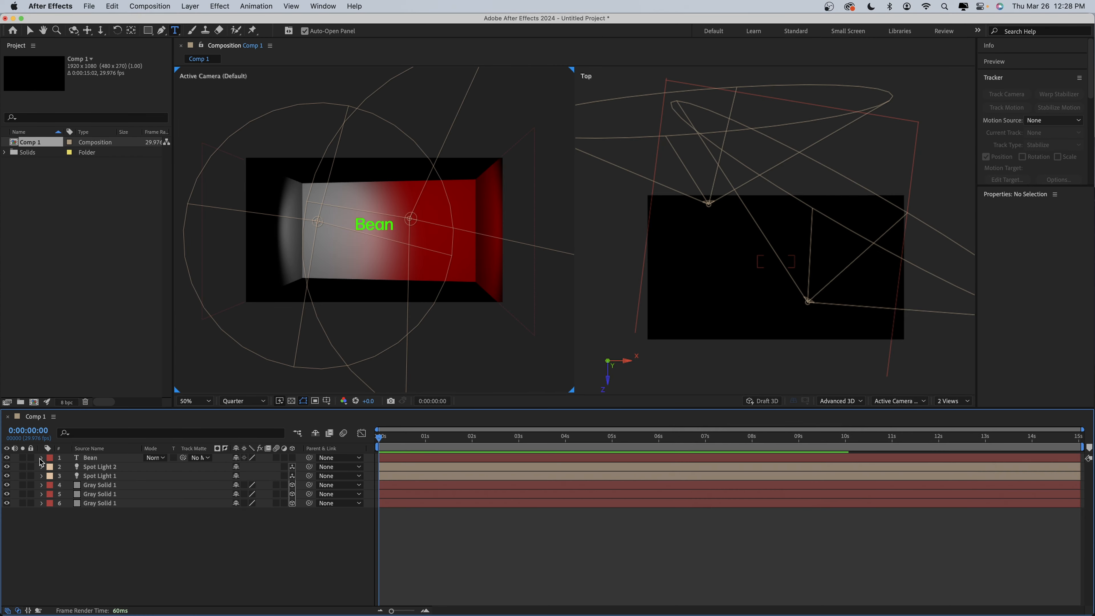
Scale the Bean text to 289% and move it to position 996, 648 in front of the back wall.
{"action": "left_click", "coordinate": [42, 457]}
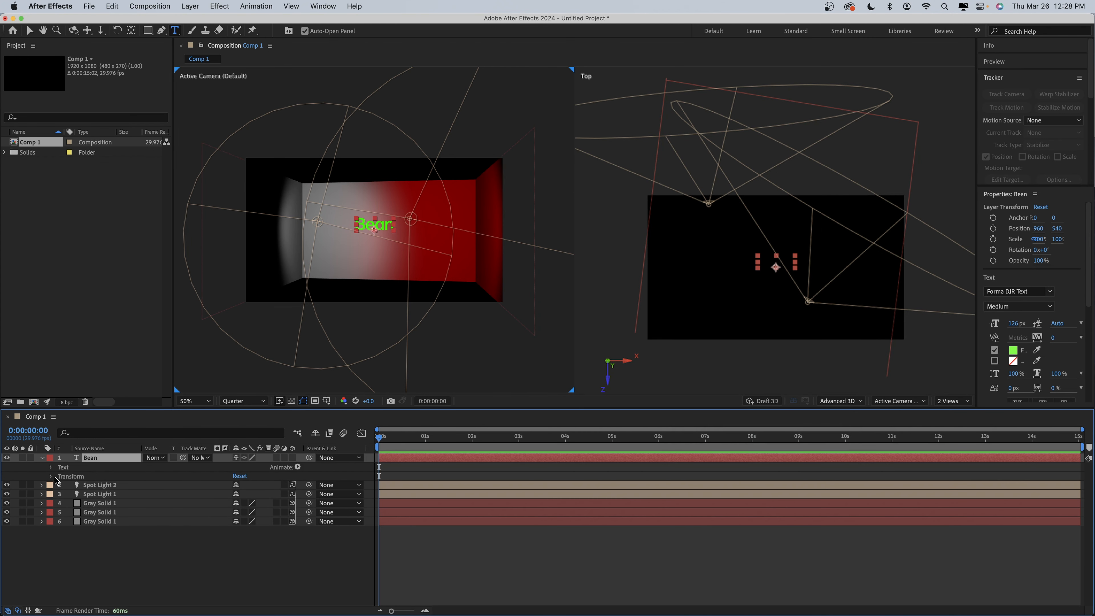
{"action": "left_click", "coordinate": [51, 477]}
{"action": "left_click_drag", "start_coordinate": [246, 504], "coordinate": [328, 504]}
{"action": "left_click", "coordinate": [302, 588]}
{"action": "key", "text": "v"}
{"action": "left_click_drag", "start_coordinate": [370, 221], "coordinate": [375, 235]}
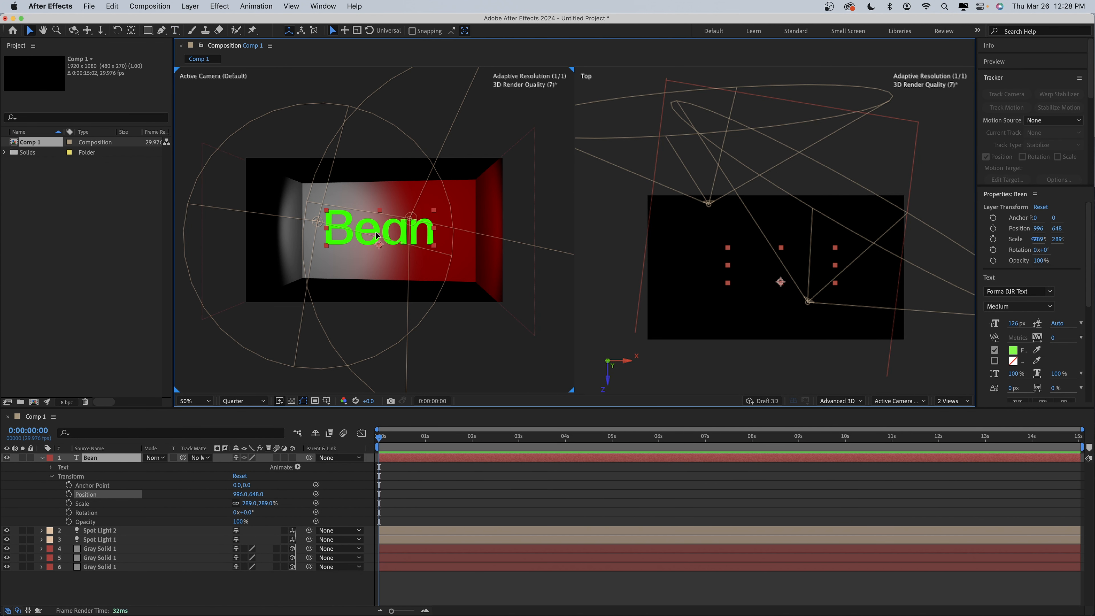
{"action": "key", "text": "Return"}
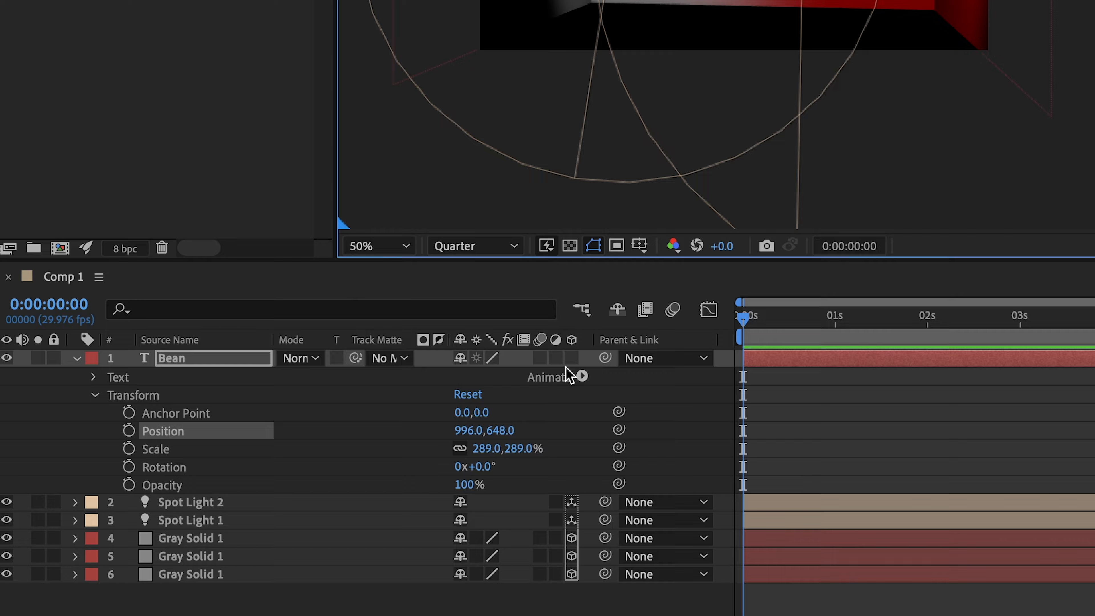
Make the Bean text a 3D layer and move it back to position 908, 648, 380.
{"action": "left_click", "coordinate": [292, 458]}
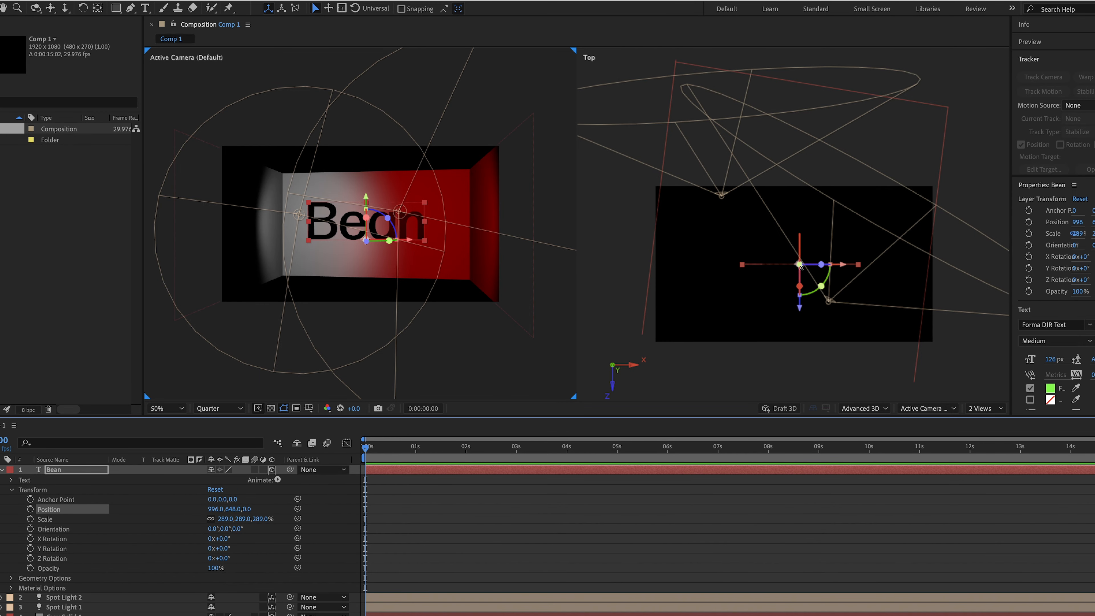
{"action": "left_click_drag", "start_coordinate": [799, 263], "coordinate": [788, 208]}
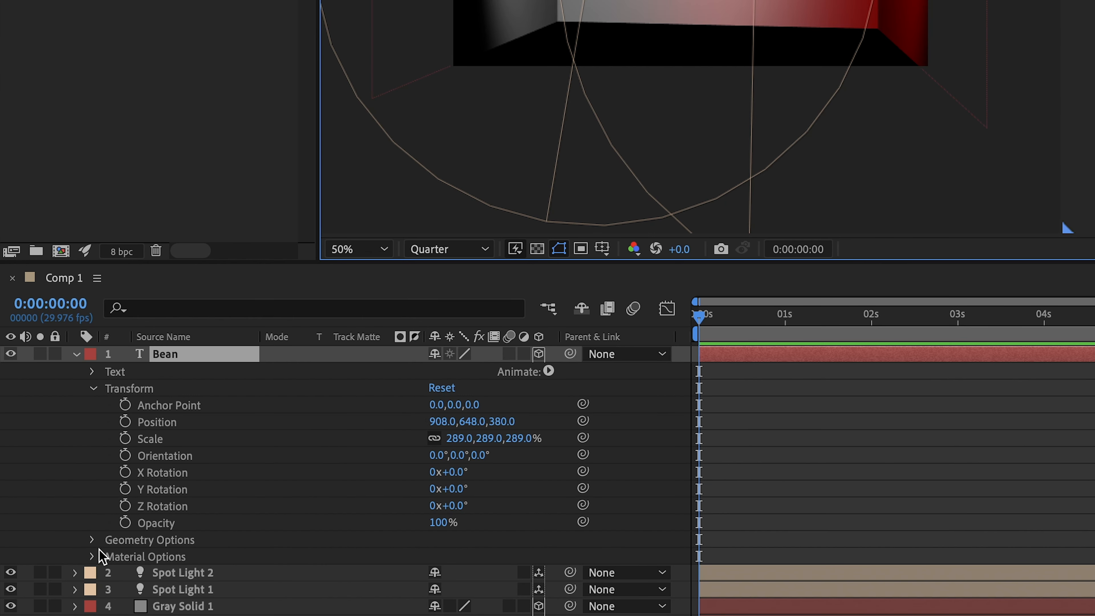
Set the Bean text's extrusion depth to 247 and its placement to X orientation 275.1° and position 732, 648, 220.
{"action": "left_click", "coordinate": [93, 545]}
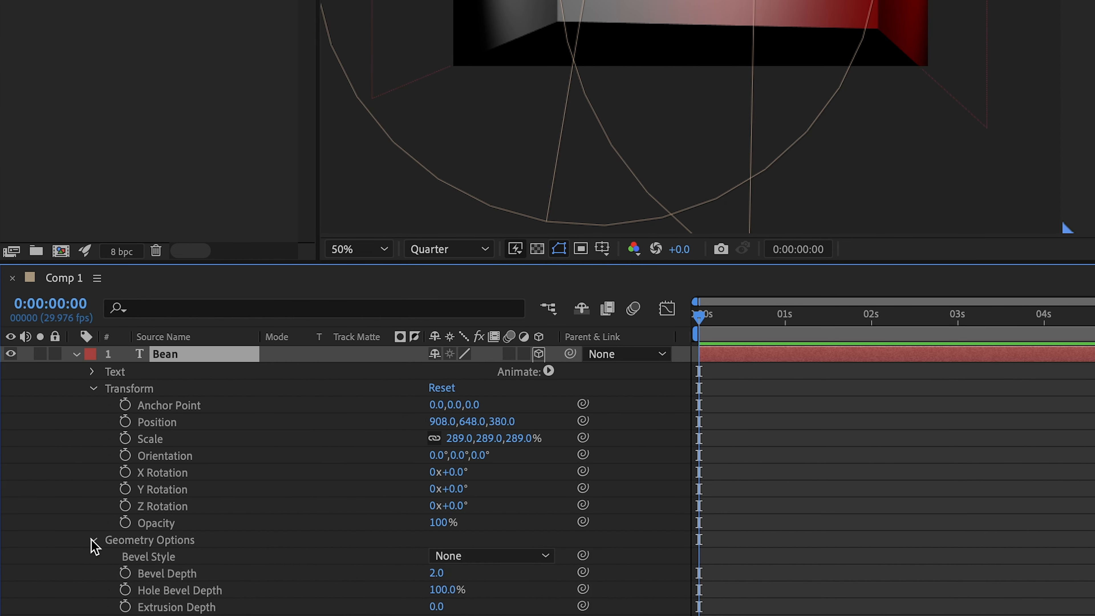
{"action": "scroll", "coordinate": [85, 546], "scroll_direction": "down", "scroll_amount": 3}
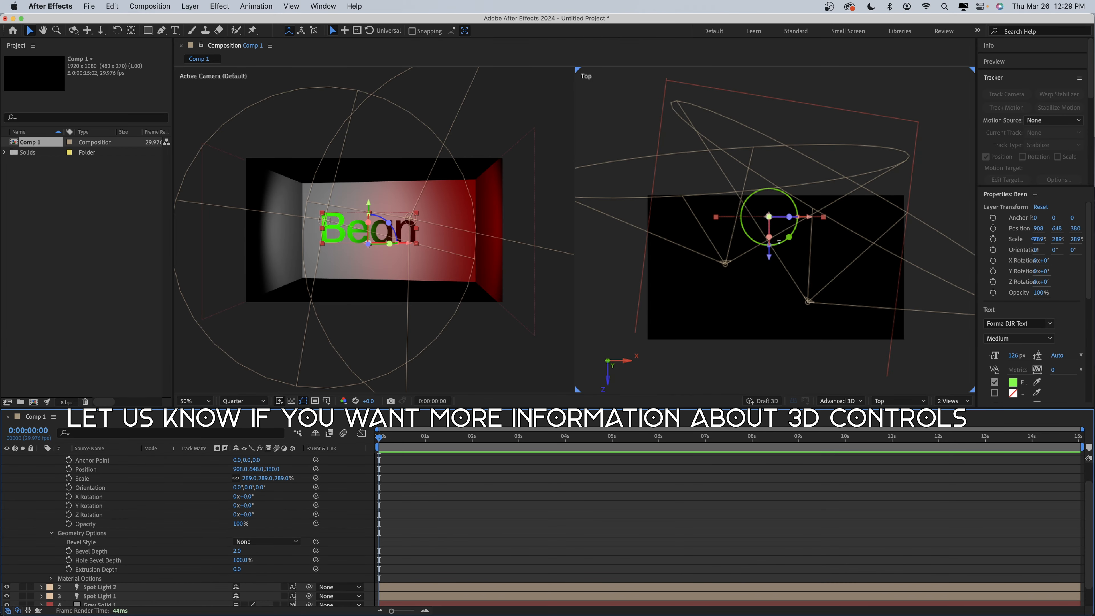
{"action": "left_click_drag", "start_coordinate": [771, 234], "coordinate": [772, 207]}
{"action": "left_click_drag", "start_coordinate": [238, 569], "coordinate": [254, 568]}
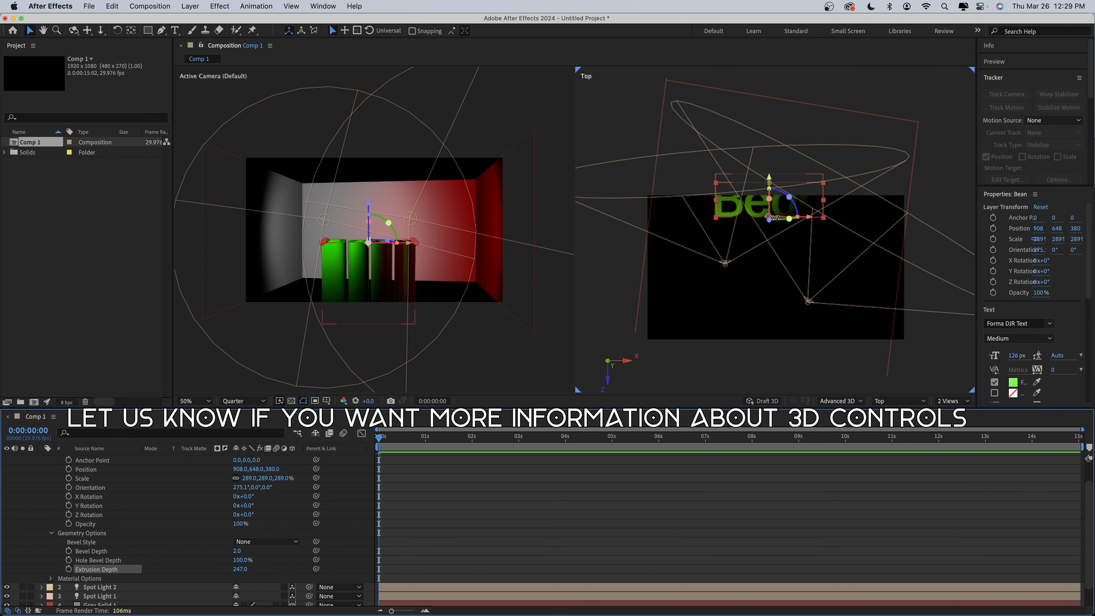
{"action": "left_click_drag", "start_coordinate": [771, 221], "coordinate": [750, 240]}
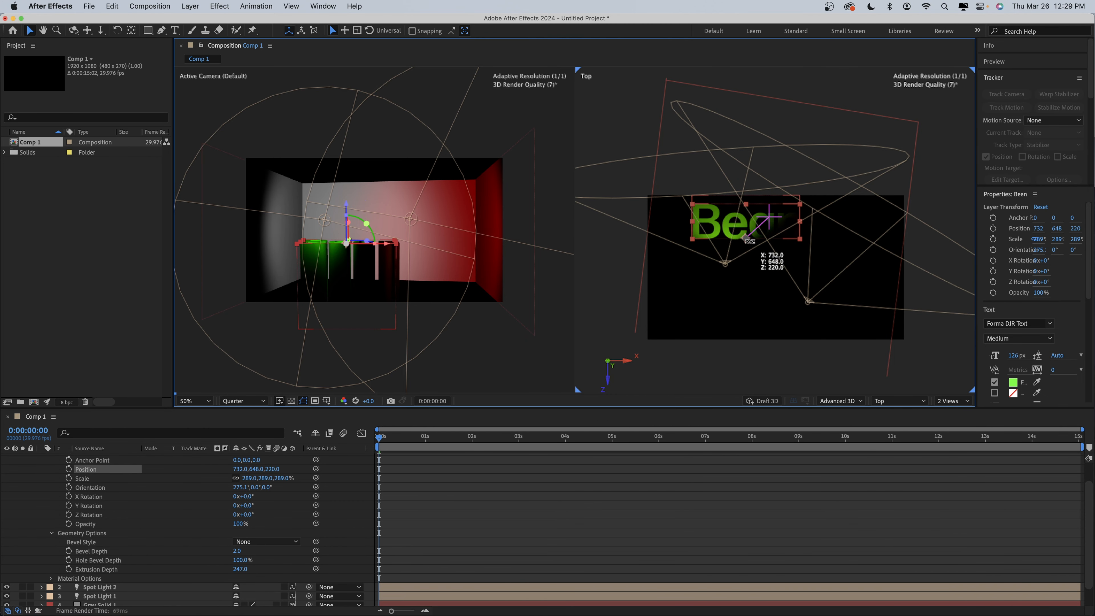
Add a shape layer, draw a white star on it in front of the room and make the layer 3D.
{"action": "right_click", "coordinate": [134, 537]}
{"action": "mouse_move", "coordinate": [238, 479]}
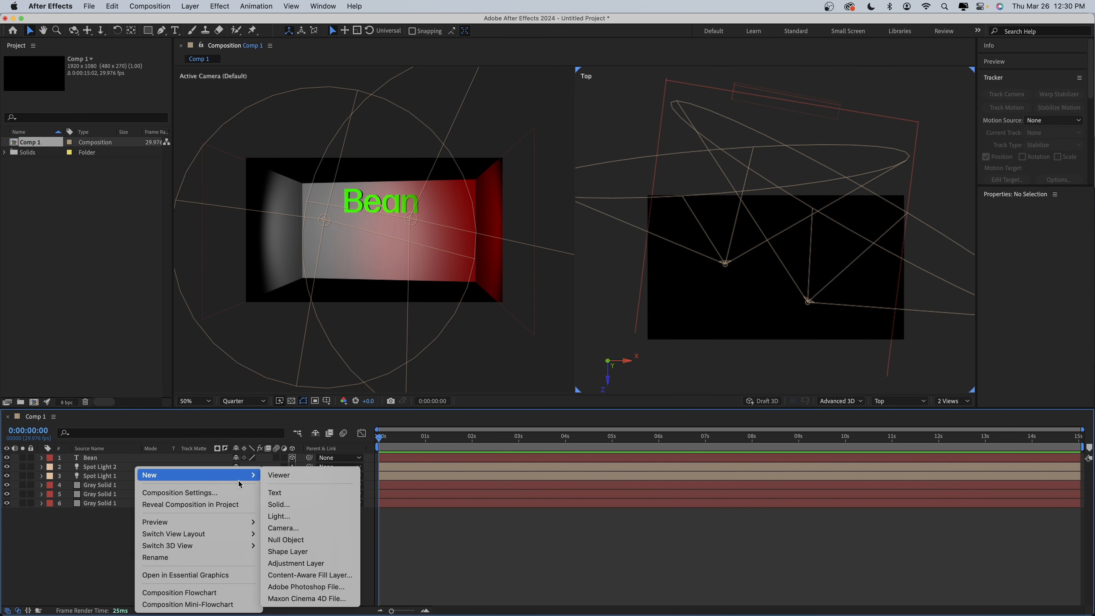
{"action": "left_click", "coordinate": [288, 551]}
{"action": "left_click", "coordinate": [42, 458]}
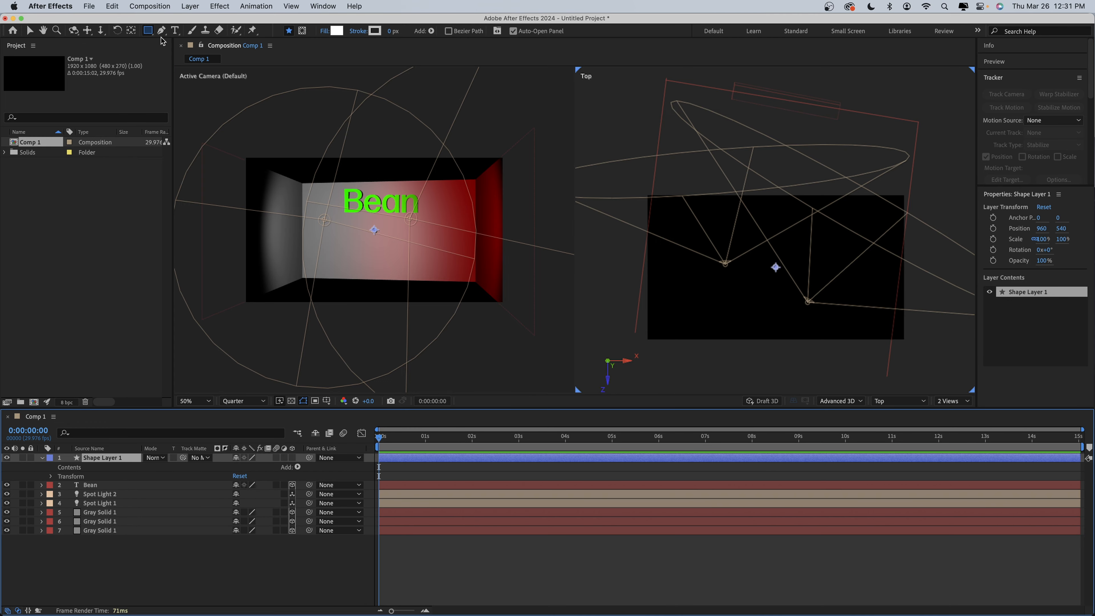
{"action": "left_click_drag", "start_coordinate": [148, 30], "coordinate": [181, 78]}
{"action": "left_click_drag", "start_coordinate": [384, 292], "coordinate": [446, 296]}
{"action": "left_click", "coordinate": [292, 458]}
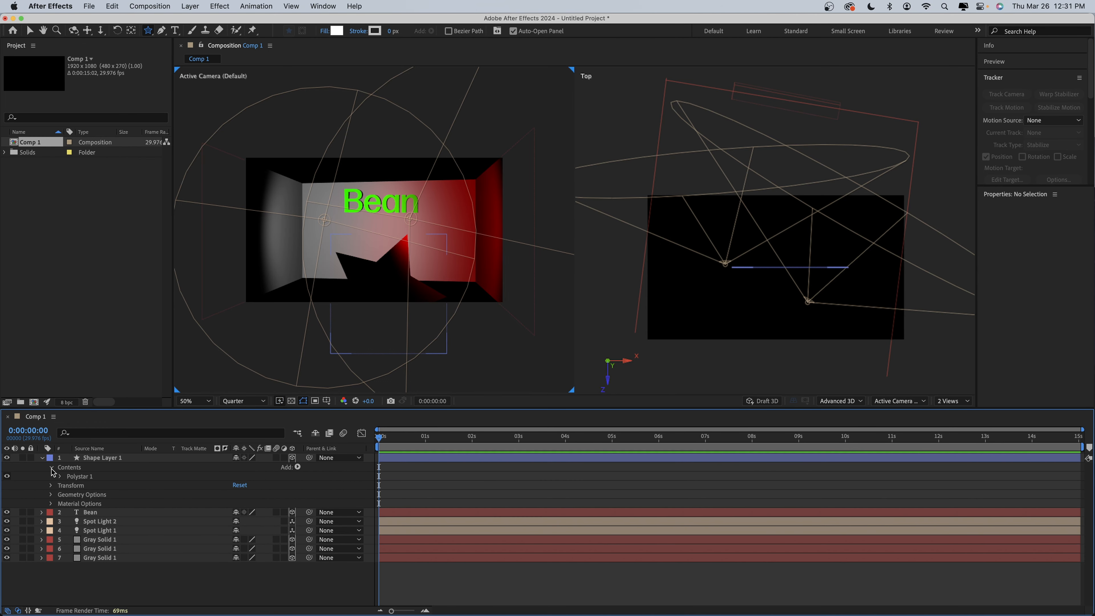
Raise the star to Y position 306 and set its extrusion depth to 48.
{"action": "left_click", "coordinate": [51, 486]}
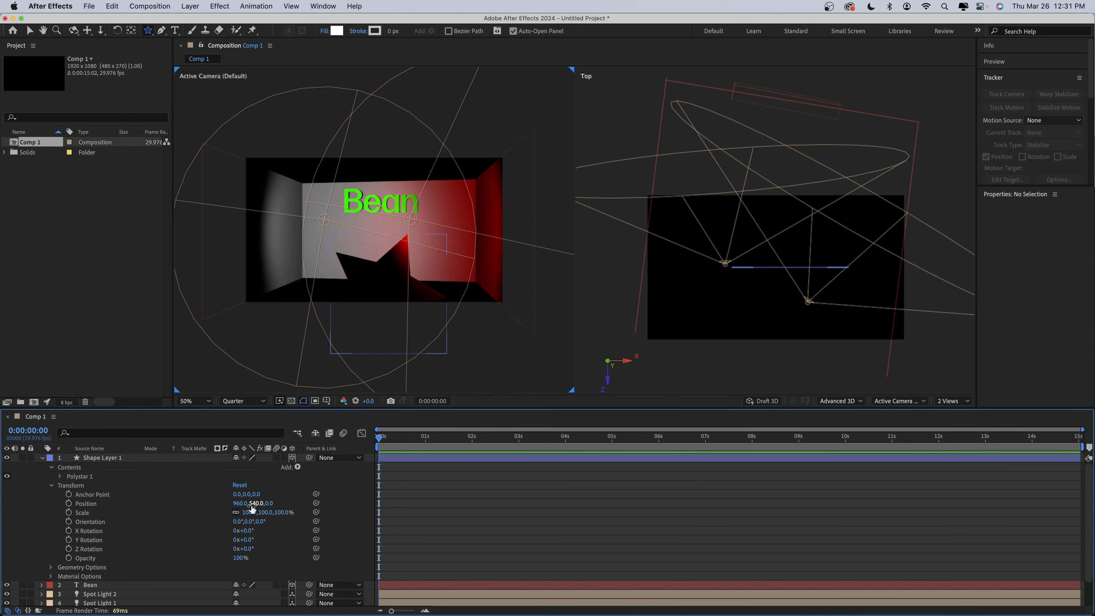
{"action": "left_click_drag", "start_coordinate": [253, 504], "coordinate": [152, 509]}
{"action": "left_click", "coordinate": [50, 567]}
{"action": "scroll", "coordinate": [171, 585], "scroll_direction": "down", "scroll_amount": 3}
{"action": "left_click_drag", "start_coordinate": [238, 577], "coordinate": [258, 577]}
{"action": "left_click", "coordinate": [29, 31]}
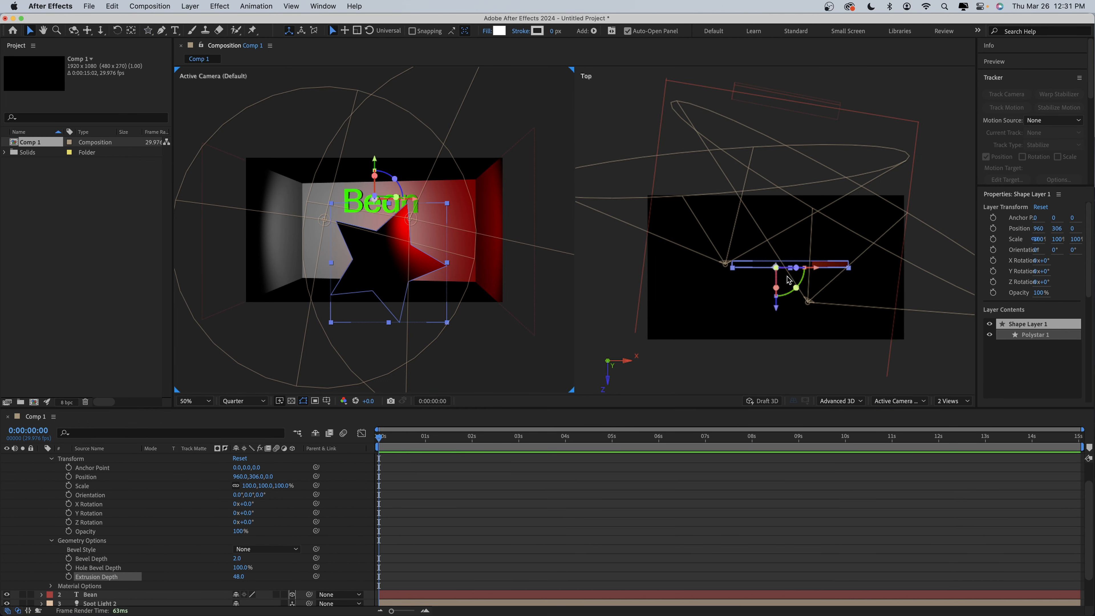
Move the star into the red-lit side of the room at position 1356.8, 387.9, 792 and tilt it to X rotation -58°.
{"action": "left_click", "coordinate": [777, 271]}
{"action": "left_click_drag", "start_coordinate": [776, 268], "coordinate": [820, 162]}
{"action": "left_click", "coordinate": [258, 504]}
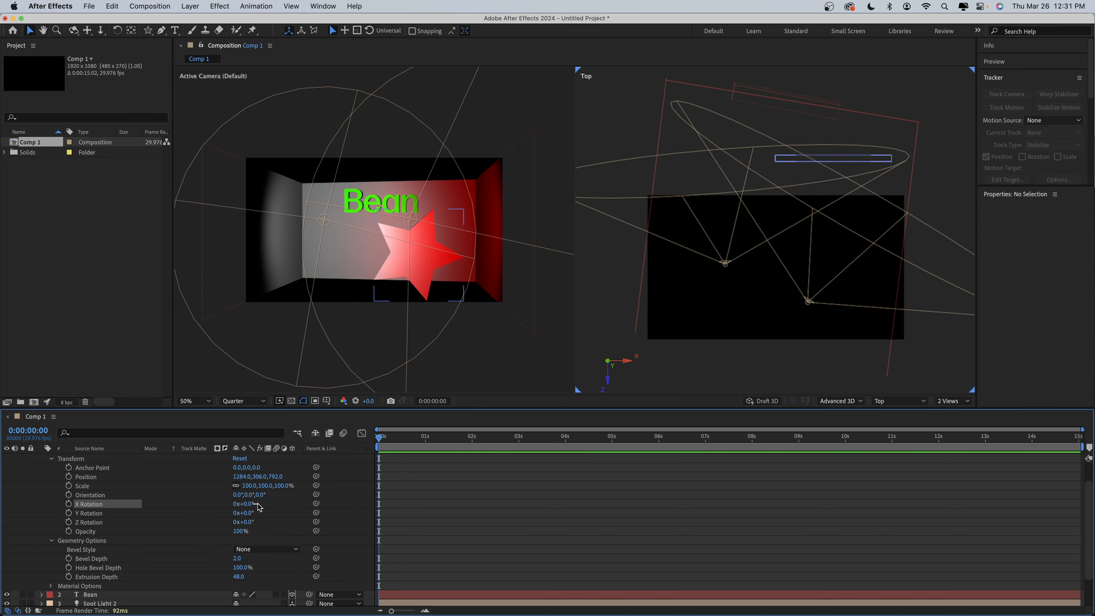
{"action": "left_click_drag", "start_coordinate": [259, 504], "coordinate": [297, 504]}
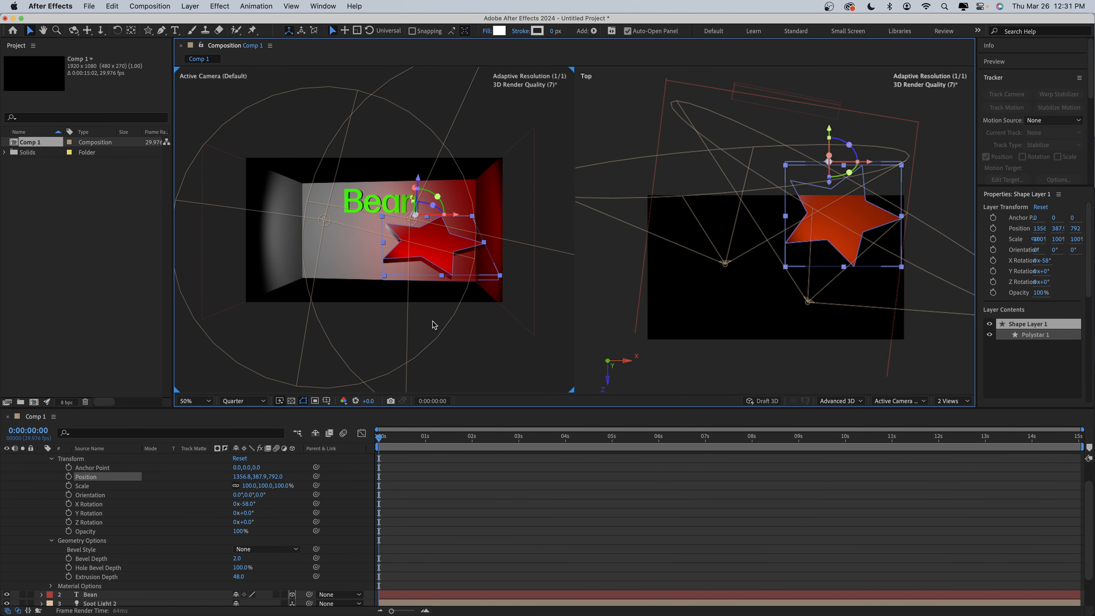
{"action": "left_click", "coordinate": [453, 499]}
{"action": "scroll", "coordinate": [67, 488], "scroll_direction": "up", "scroll_amount": 2}
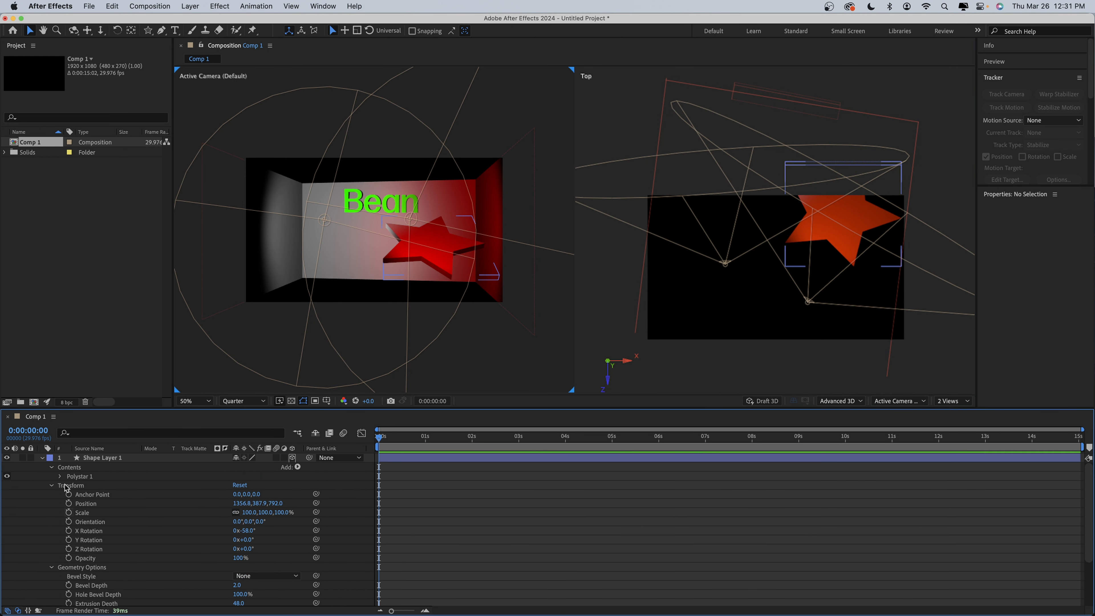
{"action": "left_click", "coordinate": [43, 459]}
Create a two-node camera named Camera 1 with a 39.06 mm focal length.
{"action": "right_click", "coordinate": [132, 558]}
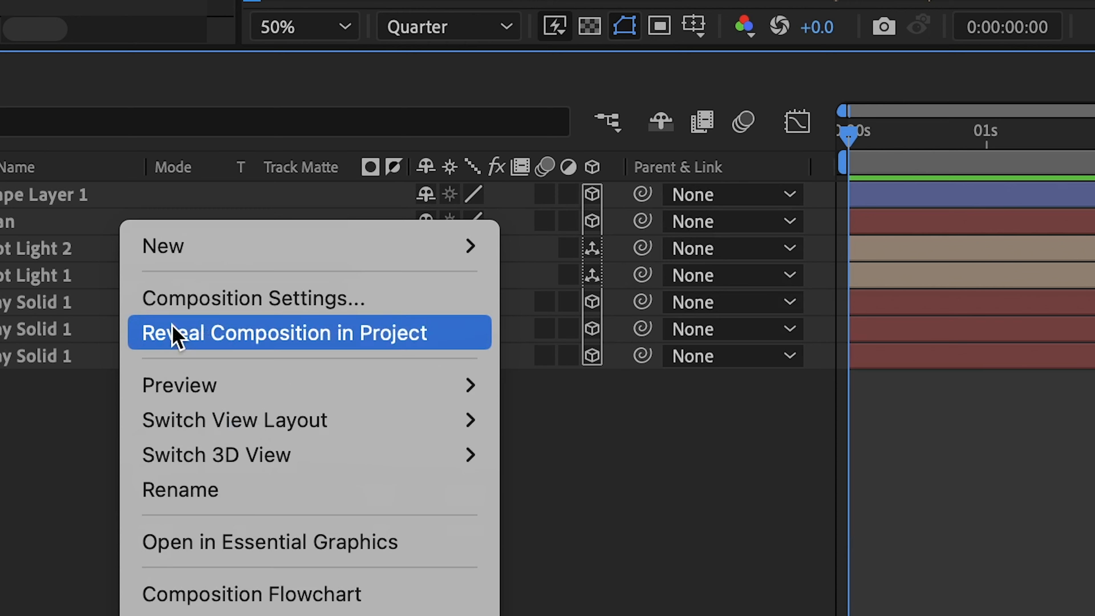
{"action": "mouse_move", "coordinate": [152, 478]}
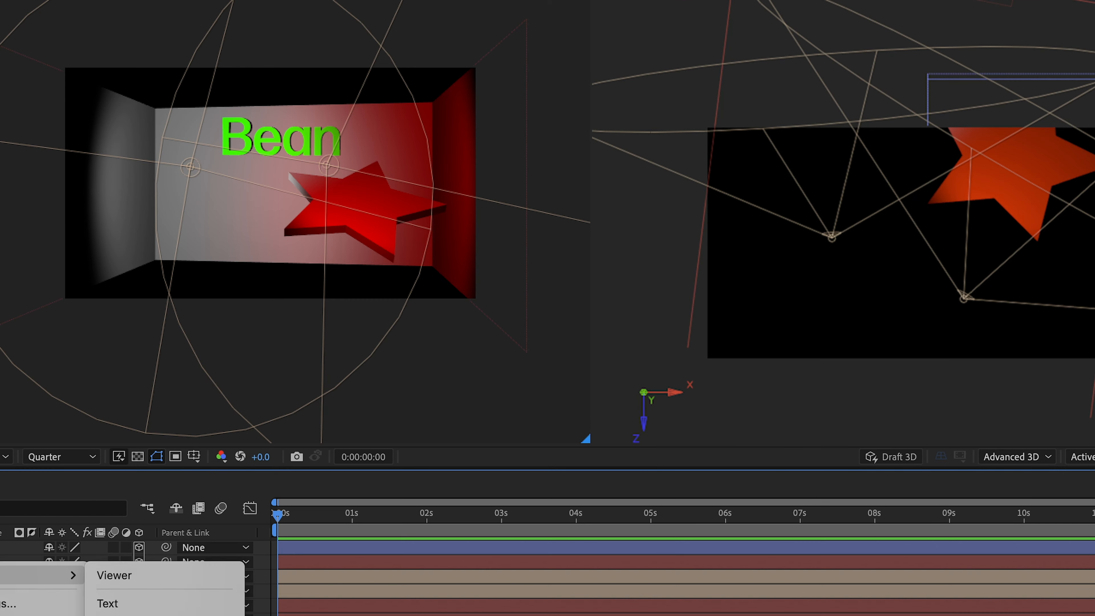
{"action": "left_click", "coordinate": [114, 615]}
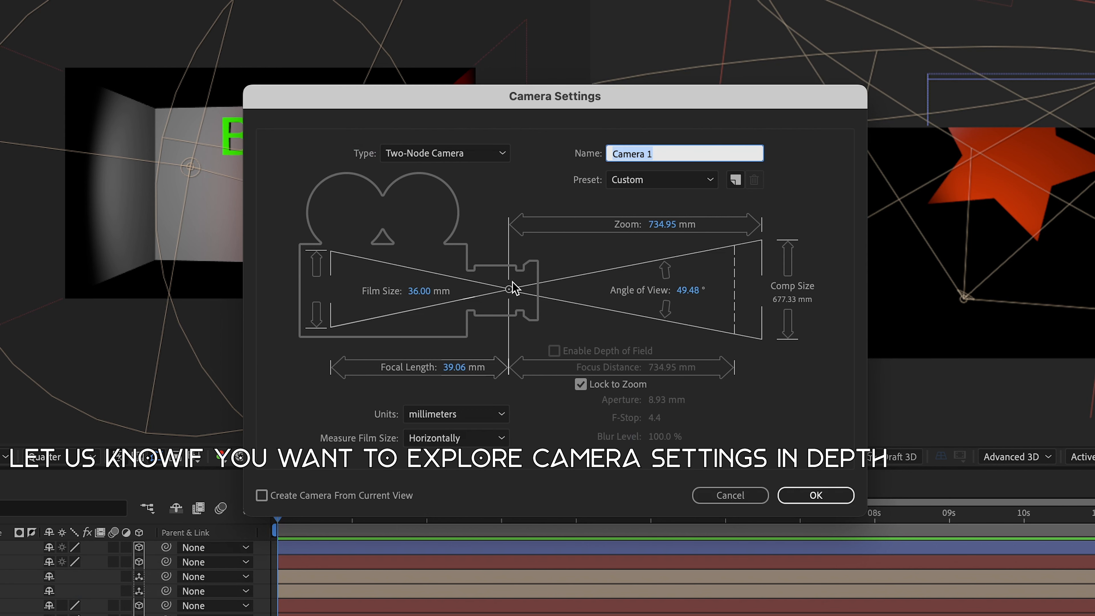
{"action": "left_click", "coordinate": [835, 497]}
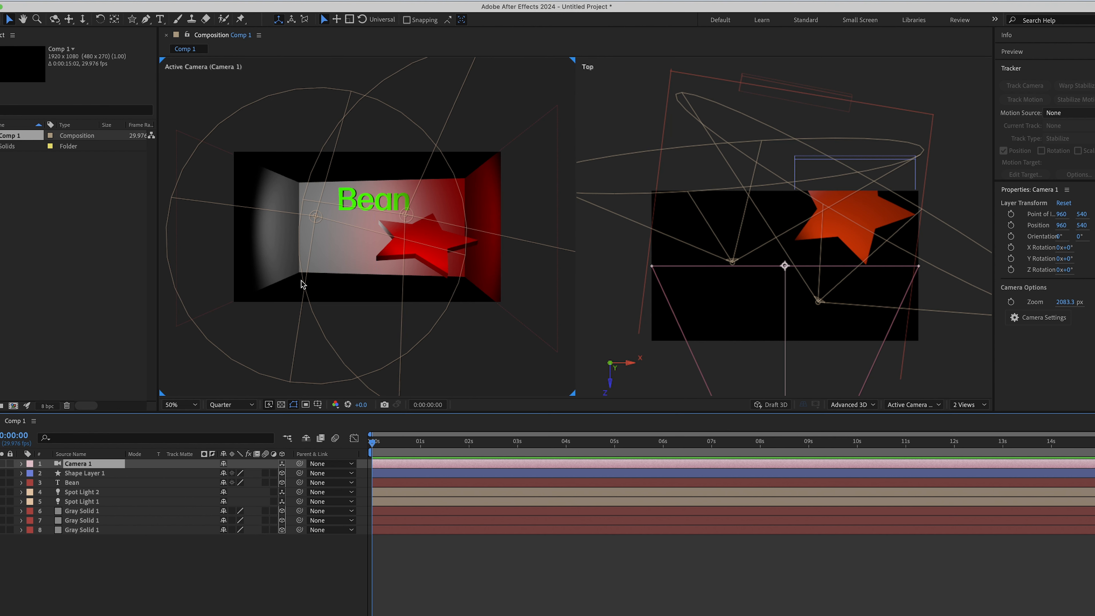
Move the camera closer to the room at 1488, 540, -1059.3 and start Point of Interest and Position keyframes at 0:00:00:00.
{"action": "scroll", "coordinate": [844, 362], "scroll_direction": "down", "scroll_amount": 5}
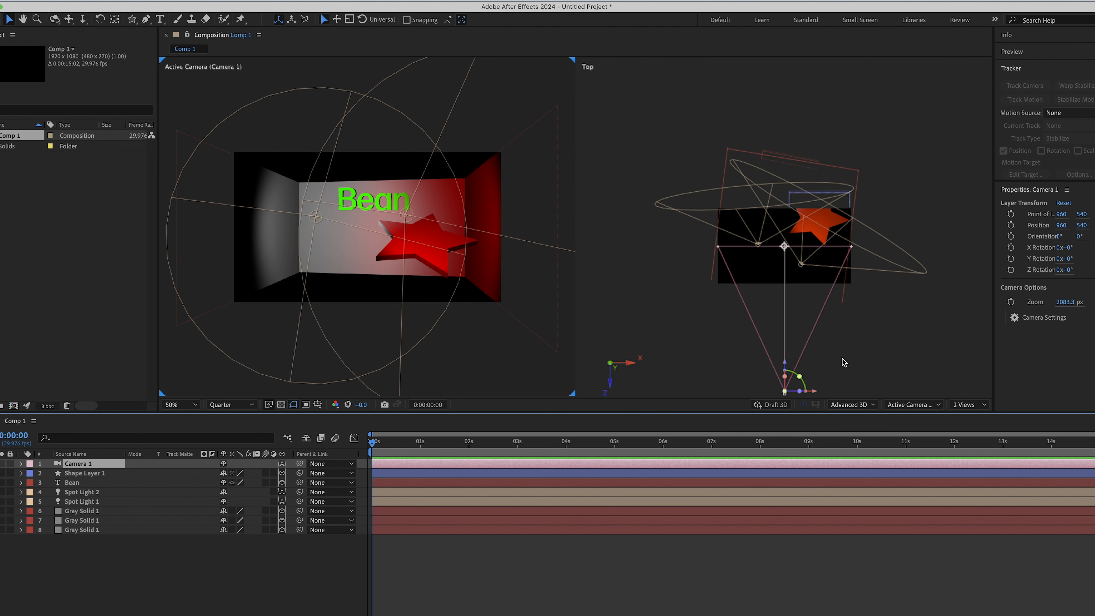
{"action": "left_click_drag", "start_coordinate": [785, 390], "coordinate": [822, 320]}
{"action": "left_click", "coordinate": [21, 464]}
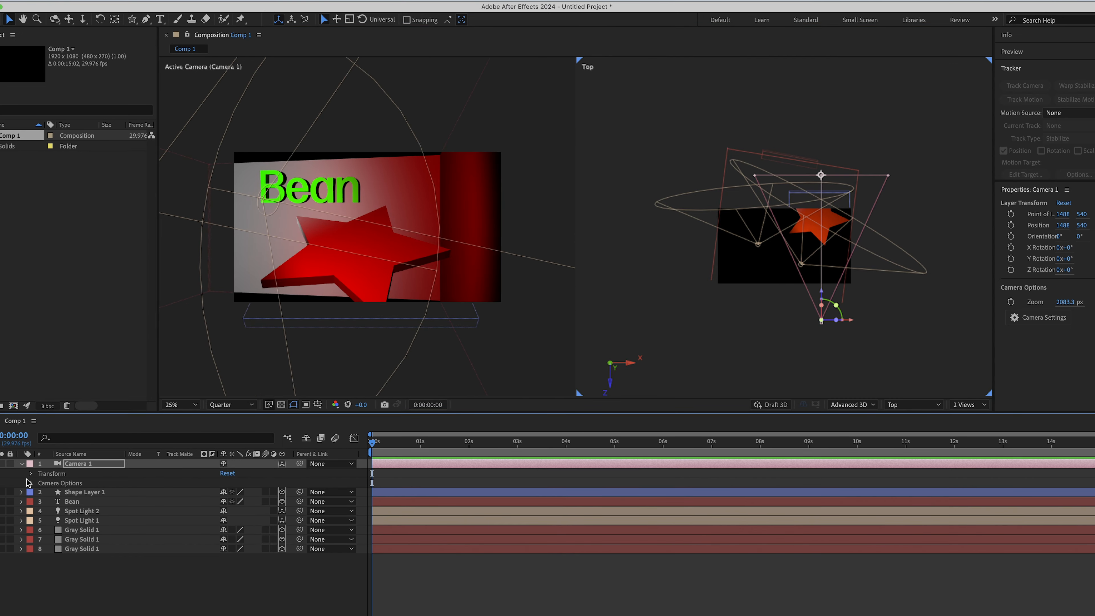
{"action": "left_click", "coordinate": [31, 474]}
{"action": "left_click", "coordinate": [49, 492]}
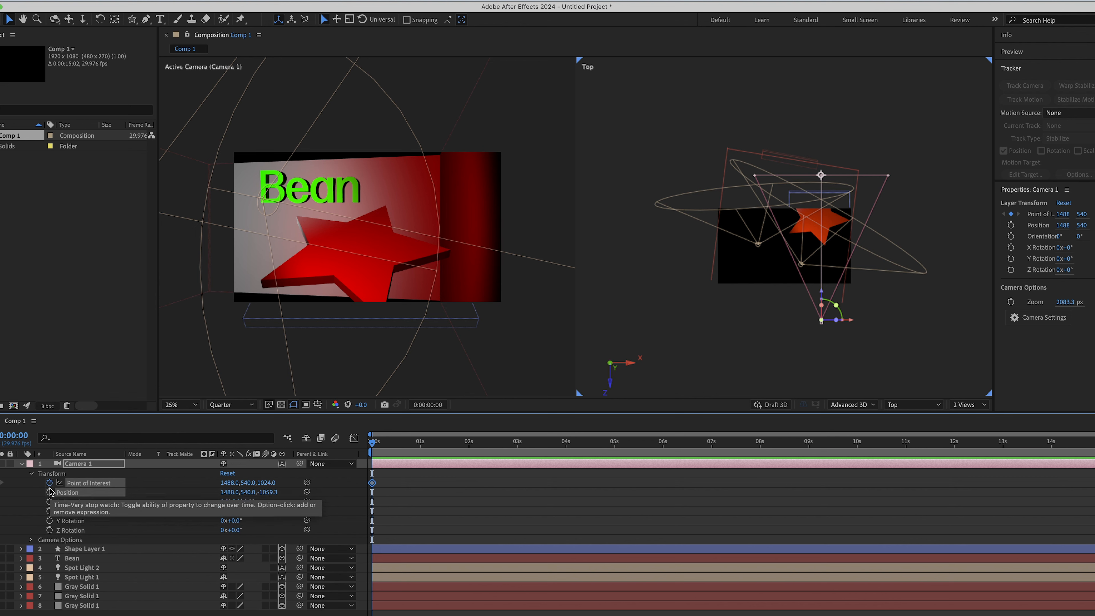
At 0:00:05:23, shift the camera's point of interest toward the gray side of the room, and preview the animation from the start.
{"action": "left_click_drag", "start_coordinate": [430, 450], "coordinate": [530, 449]}
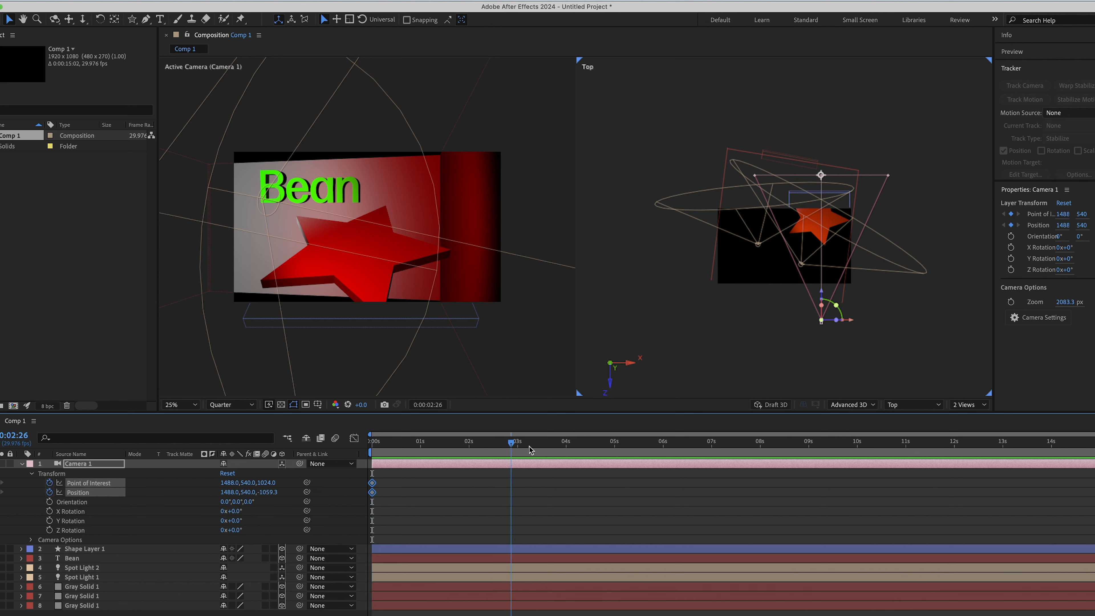
{"action": "left_click", "coordinate": [825, 175]}
{"action": "left_click_drag", "start_coordinate": [431, 450], "coordinate": [557, 451]}
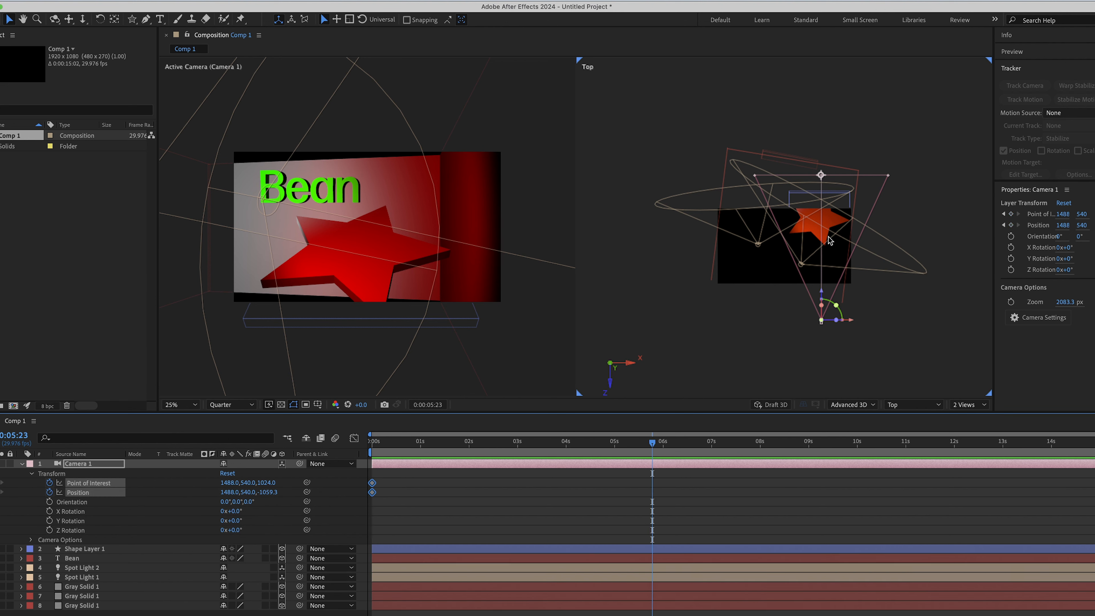
{"action": "left_click_drag", "start_coordinate": [822, 175], "coordinate": [733, 184]}
{"action": "key", "text": "Home"}
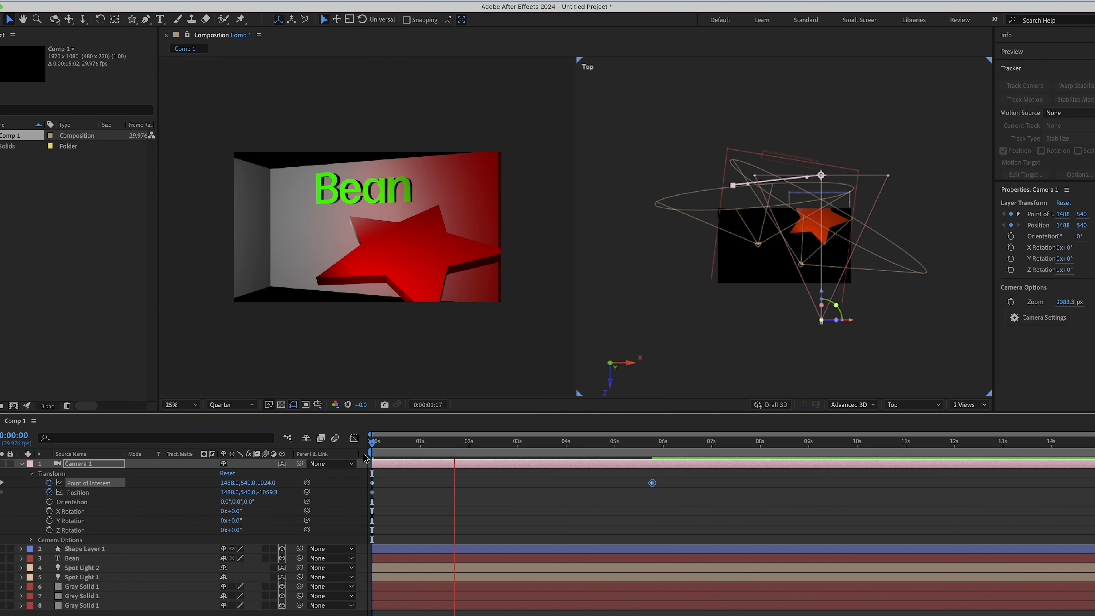
{"action": "key", "text": "space"}
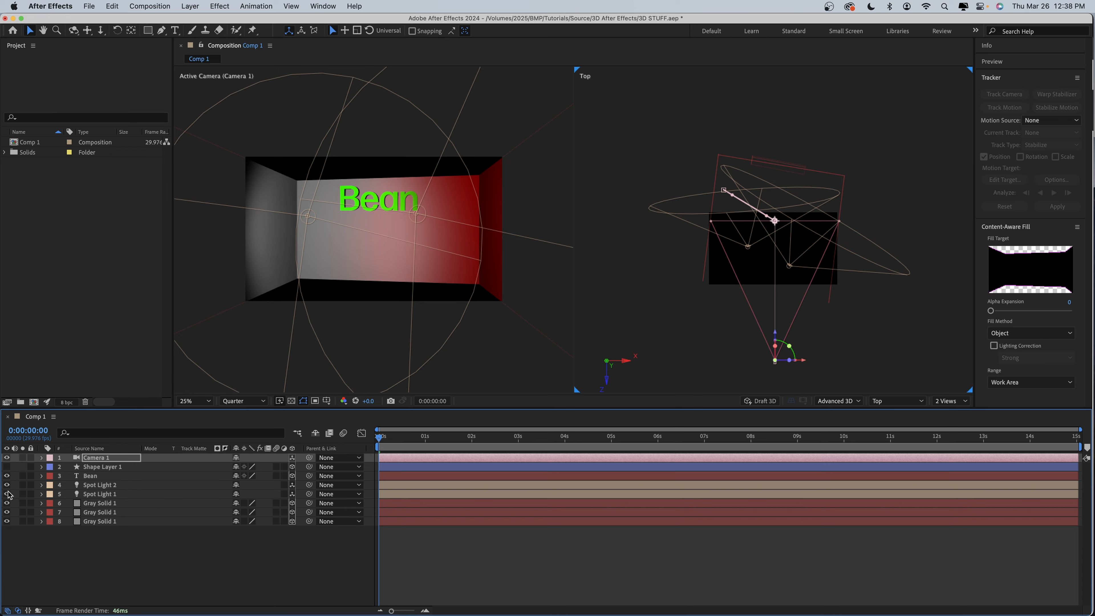
Hide the Bean text, both spot lights and all three gray solids so the composition is empty.
{"action": "left_click", "coordinate": [7, 512]}
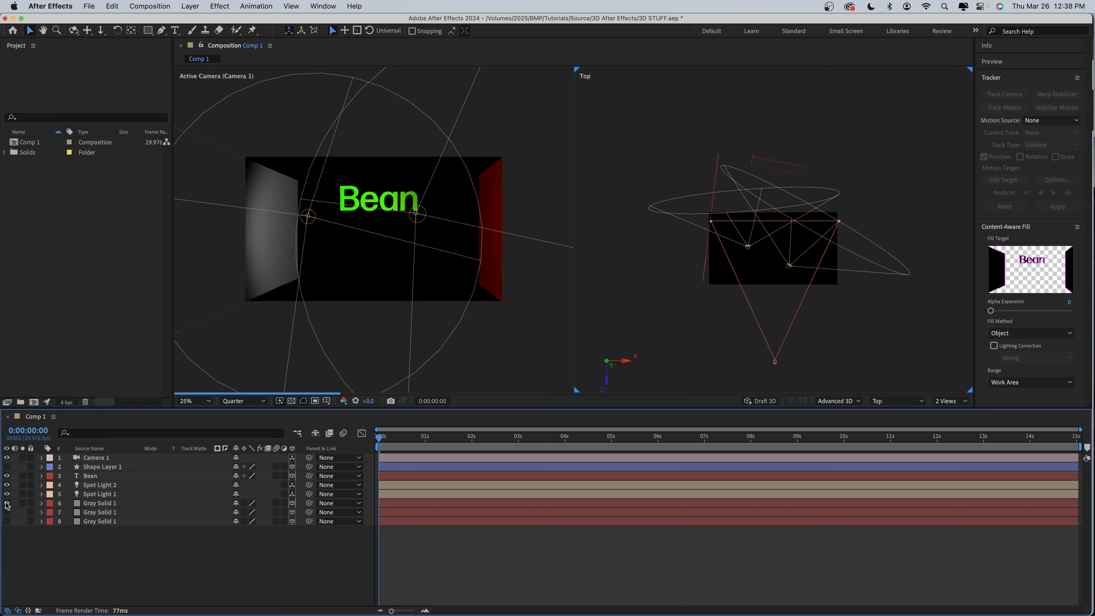
{"action": "left_click", "coordinate": [7, 503]}
{"action": "left_click", "coordinate": [7, 494]}
{"action": "left_click", "coordinate": [7, 484]}
{"action": "left_click", "coordinate": [7, 484]}
{"action": "left_click", "coordinate": [7, 476]}
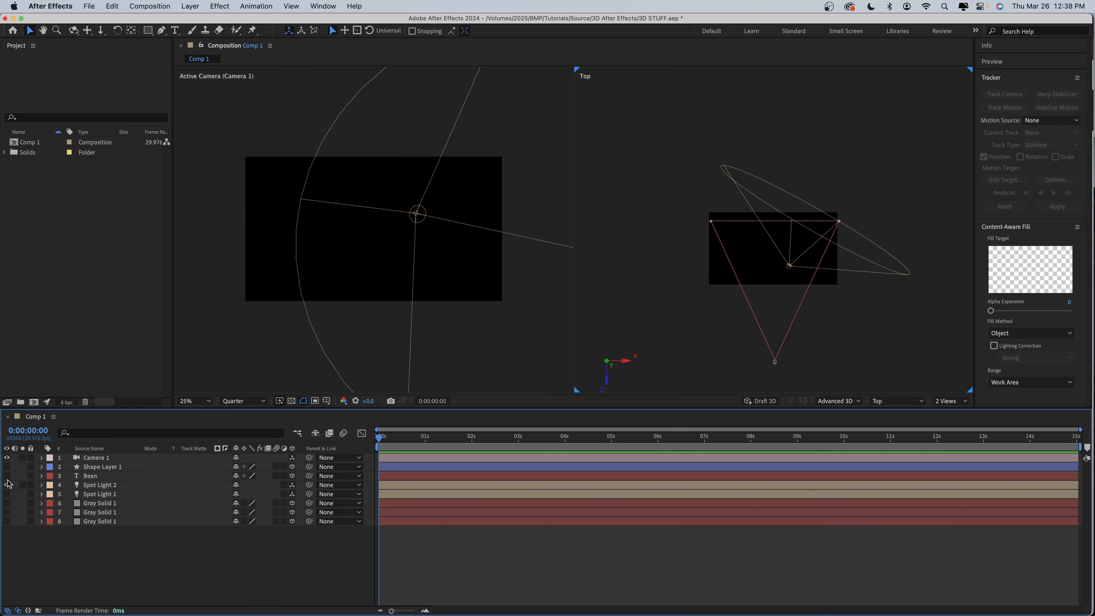
{"action": "left_click", "coordinate": [8, 485]}
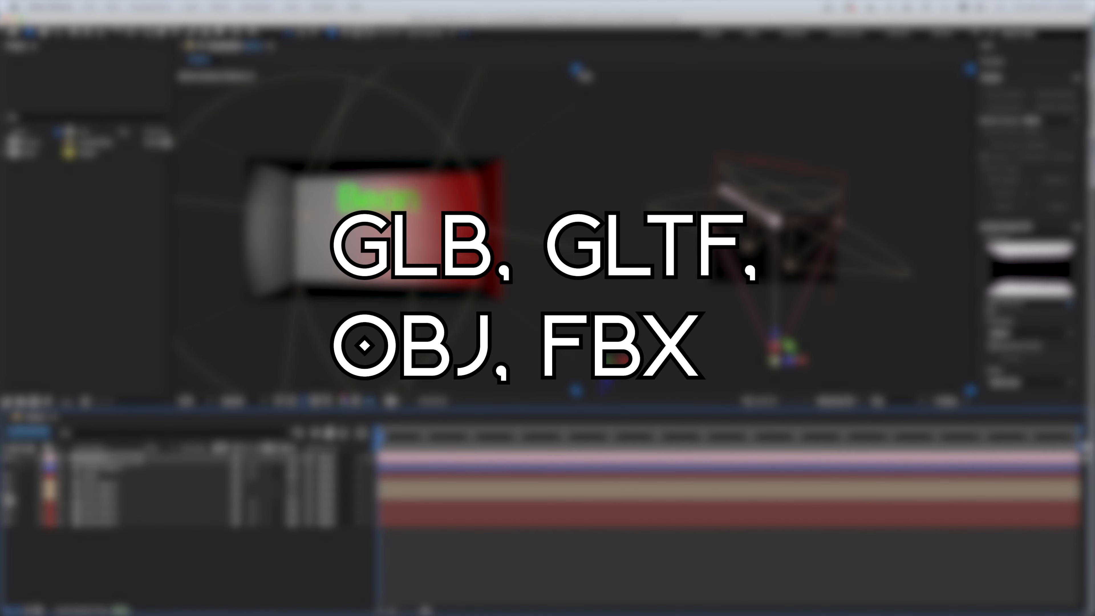
{"action": "left_click", "coordinate": [8, 511]}
{"action": "left_click", "coordinate": [6, 522]}
{"action": "left_click", "coordinate": [7, 503]}
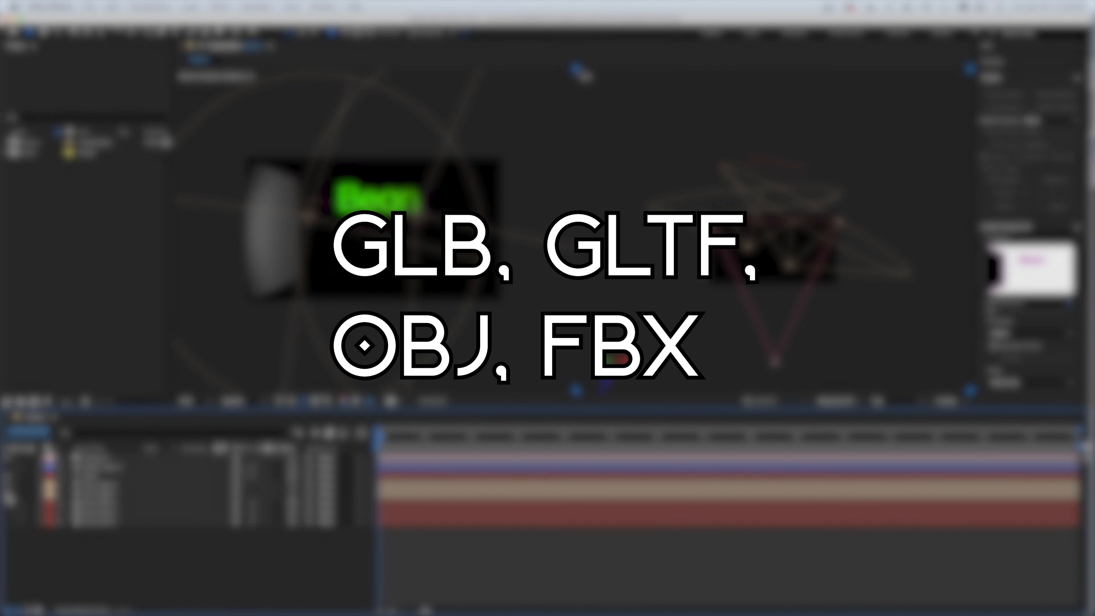
{"action": "left_click", "coordinate": [7, 494]}
{"action": "left_click", "coordinate": [7, 484]}
{"action": "left_click", "coordinate": [7, 476]}
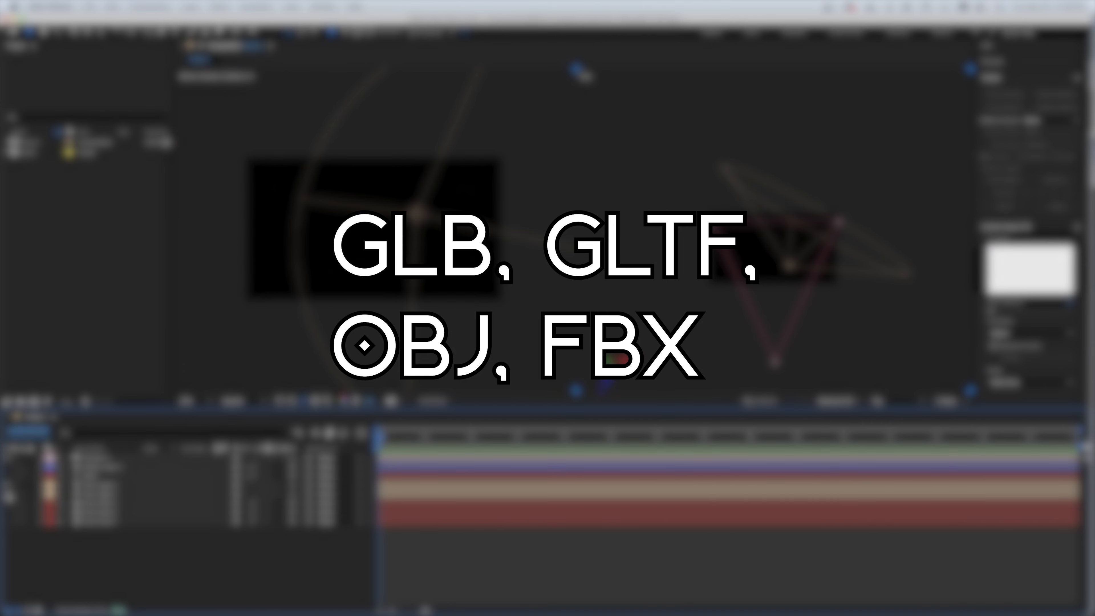
{"action": "left_click", "coordinate": [7, 495]}
{"action": "left_click", "coordinate": [7, 485]}
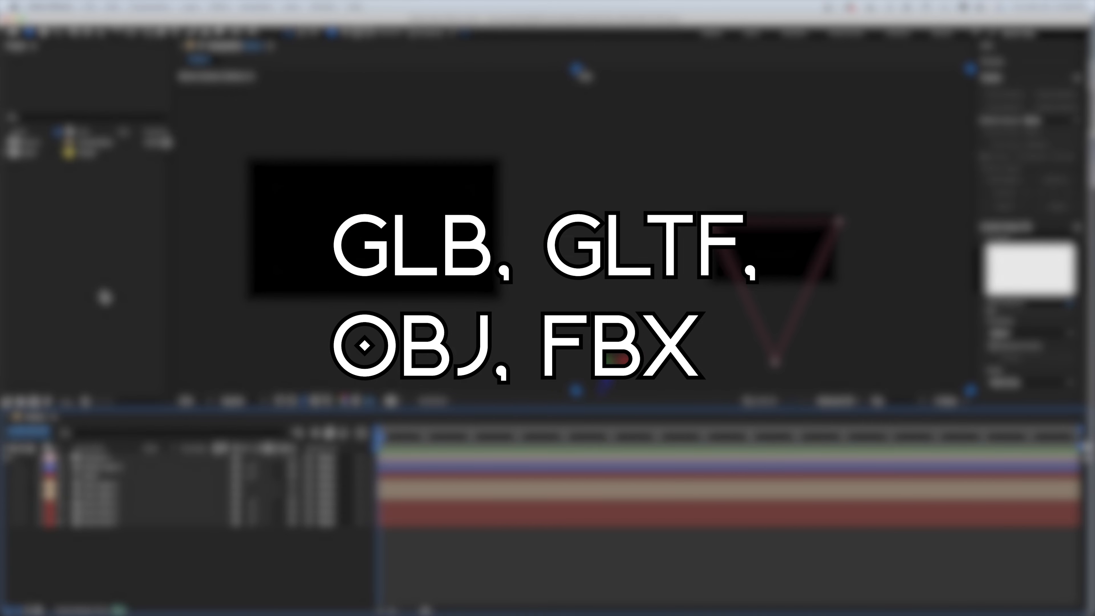
Import the 3D model as350.obj and add it below the other layers in Comp 1, with model units Meters and Y Axis up.
{"action": "double_click", "coordinate": [103, 297]}
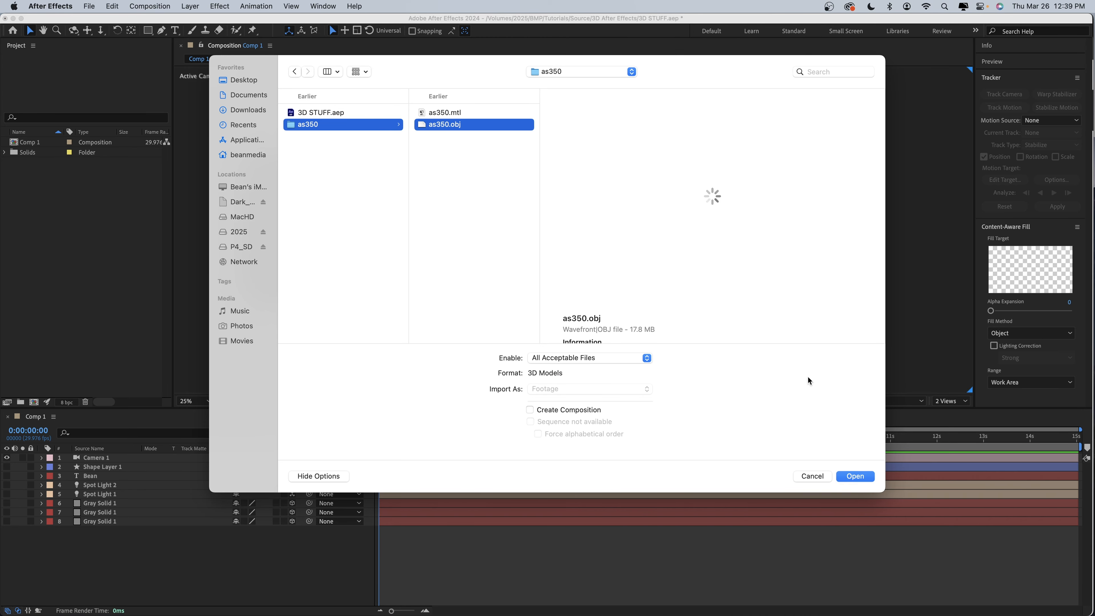
{"action": "left_click", "coordinate": [855, 476]}
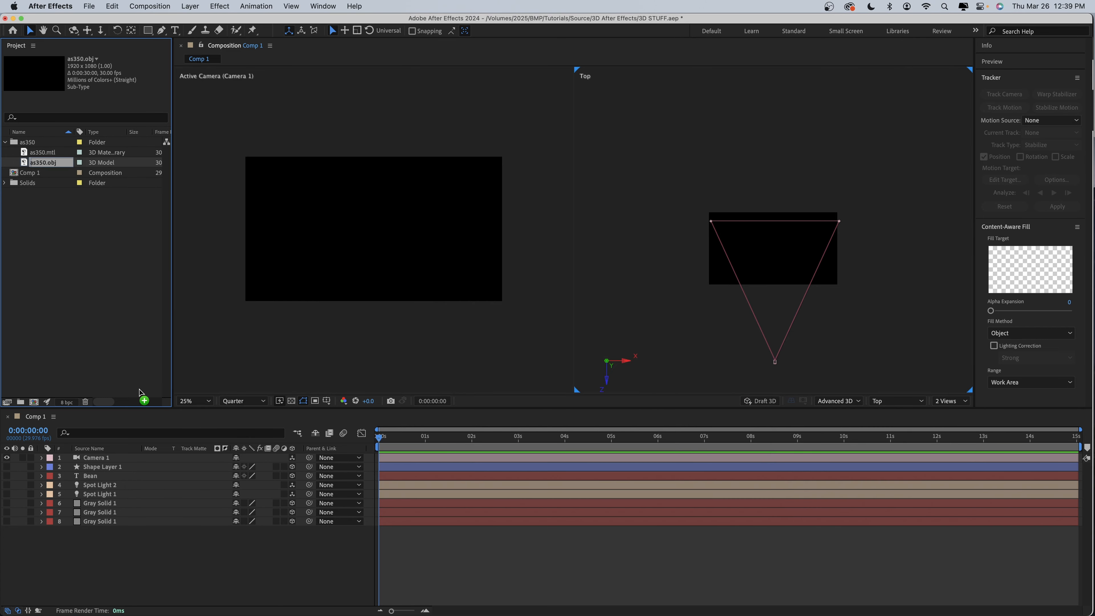
{"action": "left_click_drag", "start_coordinate": [139, 392], "coordinate": [110, 545]}
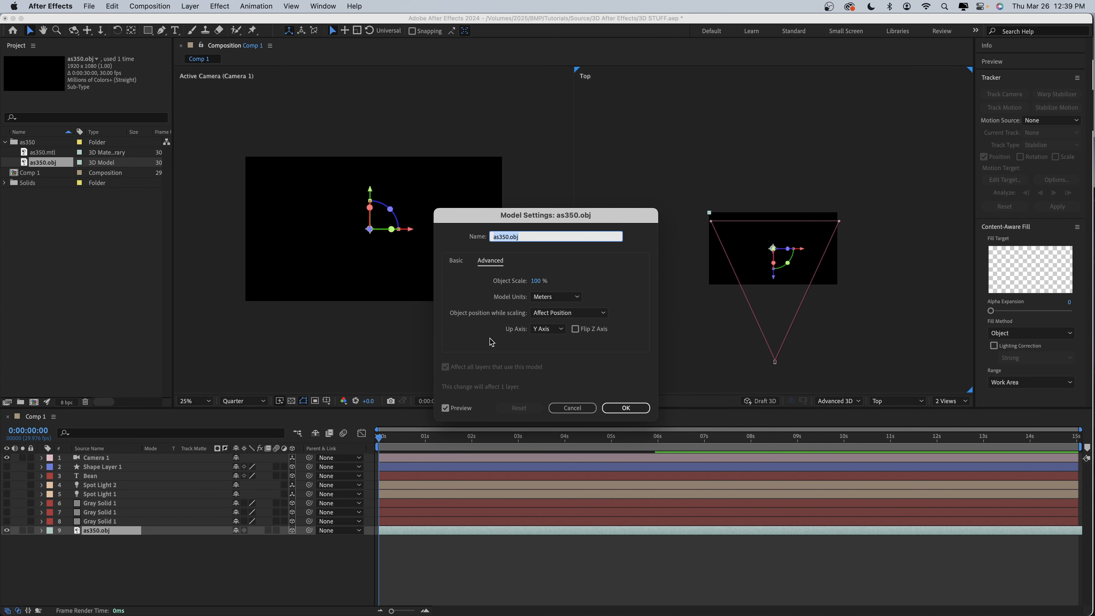
{"action": "left_click", "coordinate": [647, 413]}
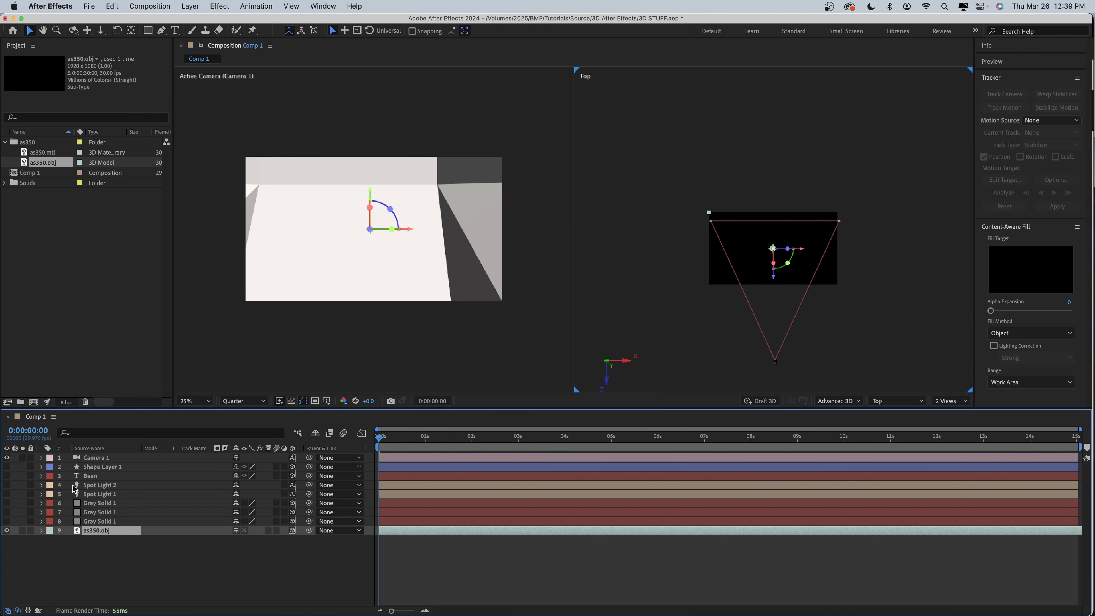
Scale the as350.obj helicopter model to -3%.
{"action": "left_click", "coordinate": [51, 539]}
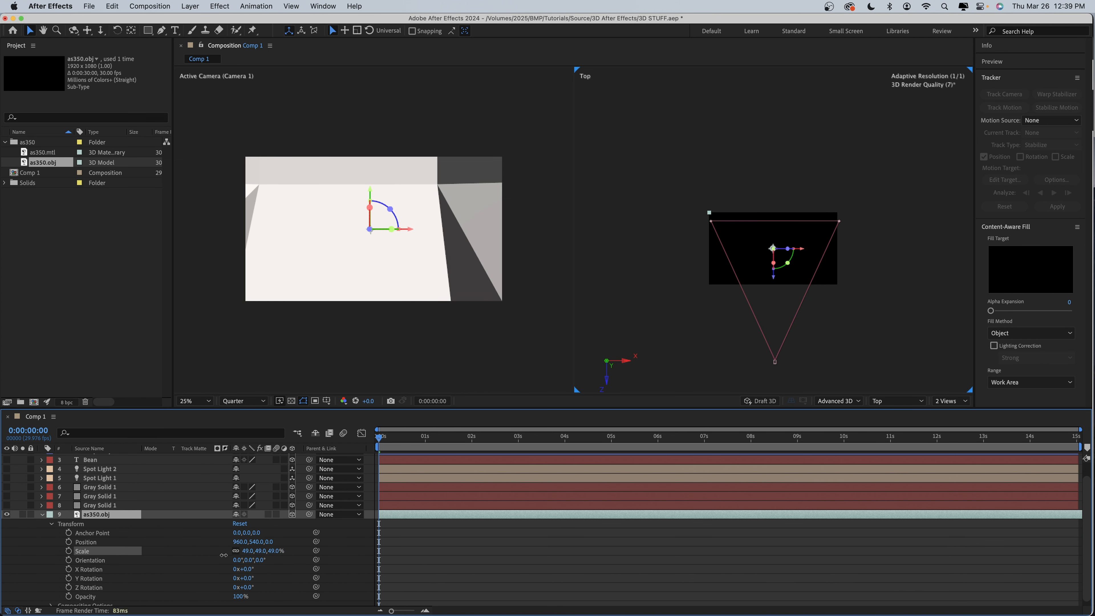
{"action": "left_click_drag", "start_coordinate": [223, 555], "coordinate": [201, 555]}
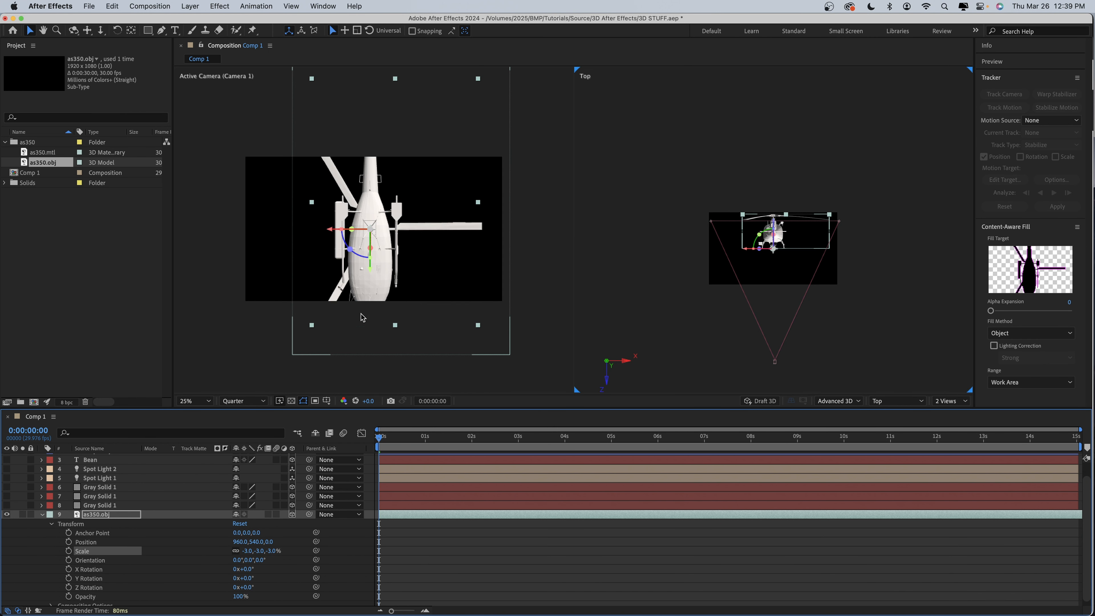
{"action": "left_click_drag", "start_coordinate": [369, 258], "coordinate": [364, 239]}
{"action": "key", "text": "super+z"}
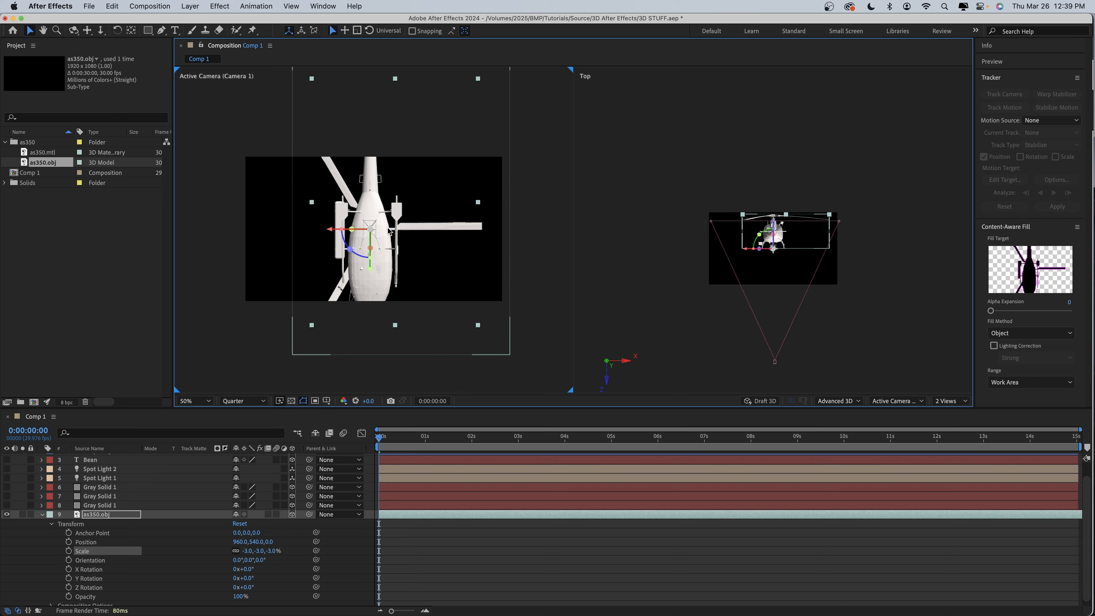
Rotate the helicopter model on several axes to a slanted orientation and adjust its scale.
{"action": "left_click_drag", "start_coordinate": [349, 231], "coordinate": [517, 293]}
{"action": "key", "text": "super+z"}
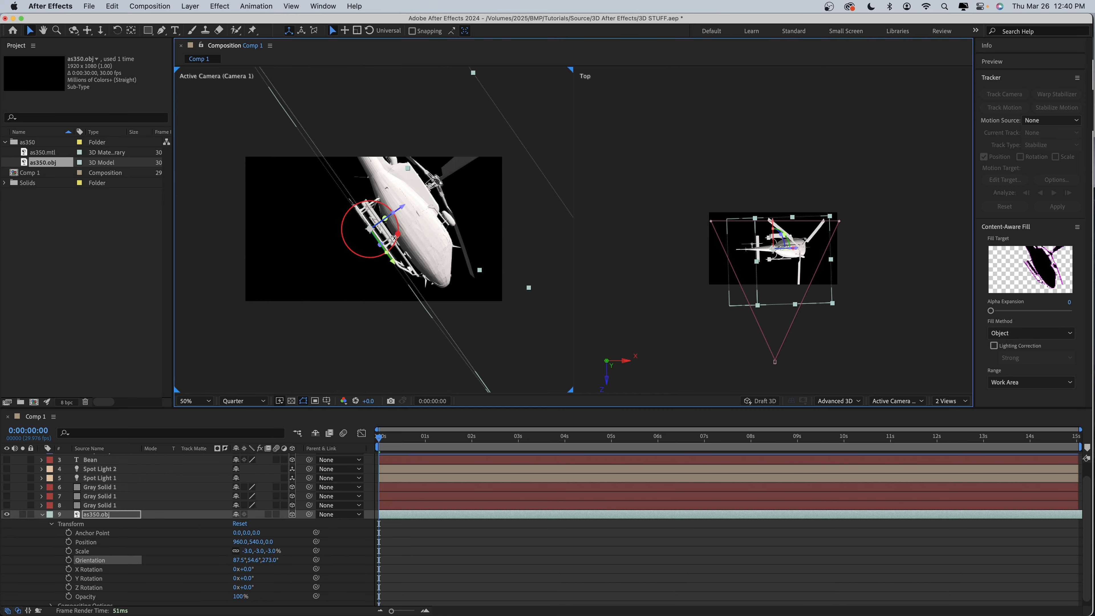
{"action": "left_click_drag", "start_coordinate": [396, 235], "coordinate": [469, 264]}
{"action": "left_click_drag", "start_coordinate": [247, 551], "coordinate": [246, 551]}
{"action": "left_click_drag", "start_coordinate": [396, 190], "coordinate": [314, 172]}
Clear the camera's existing Point of Interest and Position keyframes and start new ones at 0:00:00:00.
{"action": "scroll", "coordinate": [99, 496], "scroll_direction": "up", "scroll_amount": 5}
{"action": "left_click", "coordinate": [69, 476]}
{"action": "left_click", "coordinate": [68, 486]}
{"action": "left_click", "coordinate": [68, 476]}
{"action": "left_click", "coordinate": [68, 486]}
Near 5.8 seconds, move the camera forward to the left and its point of interest deeper into the scene, and preview from the start.
{"action": "left_click_drag", "start_coordinate": [775, 360], "coordinate": [697, 301]}
{"action": "left_click_drag", "start_coordinate": [696, 162], "coordinate": [770, 170]}
{"action": "left_click_drag", "start_coordinate": [647, 438], "coordinate": [377, 441]}
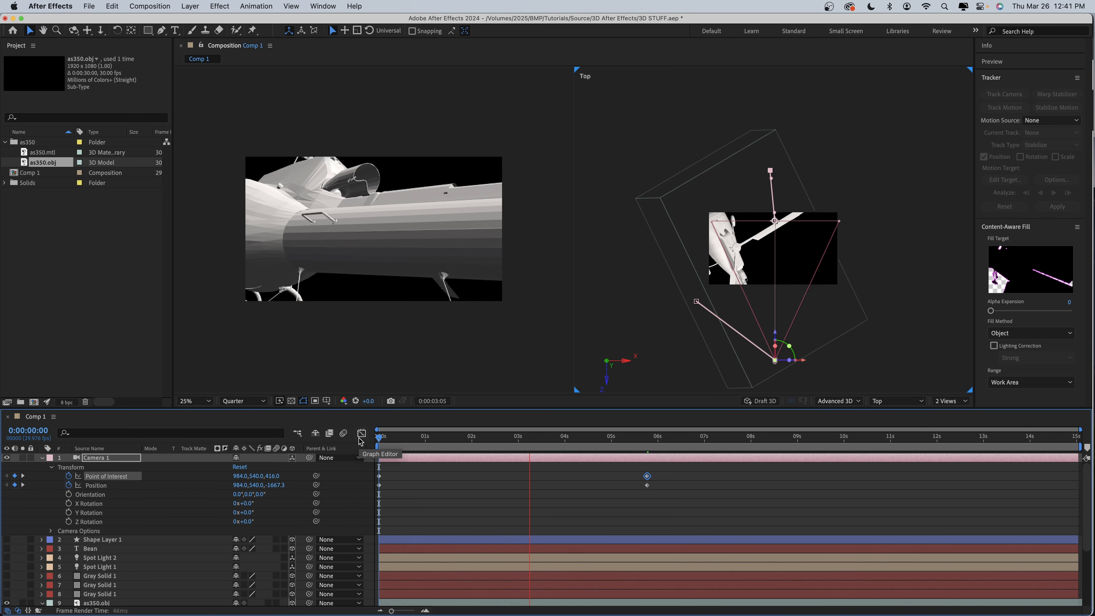
{"action": "key", "text": "space"}
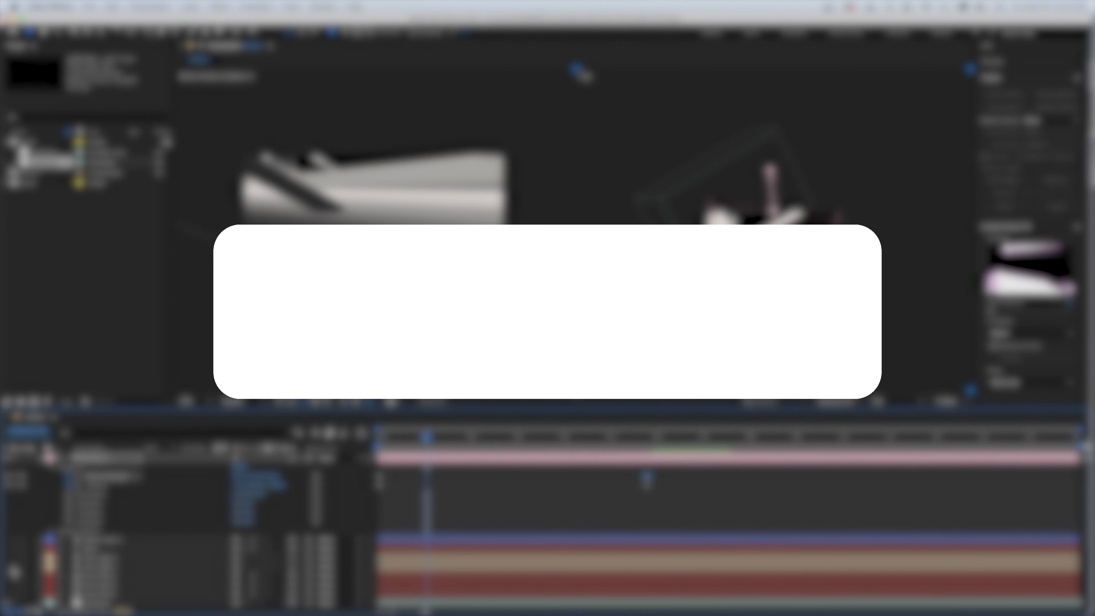